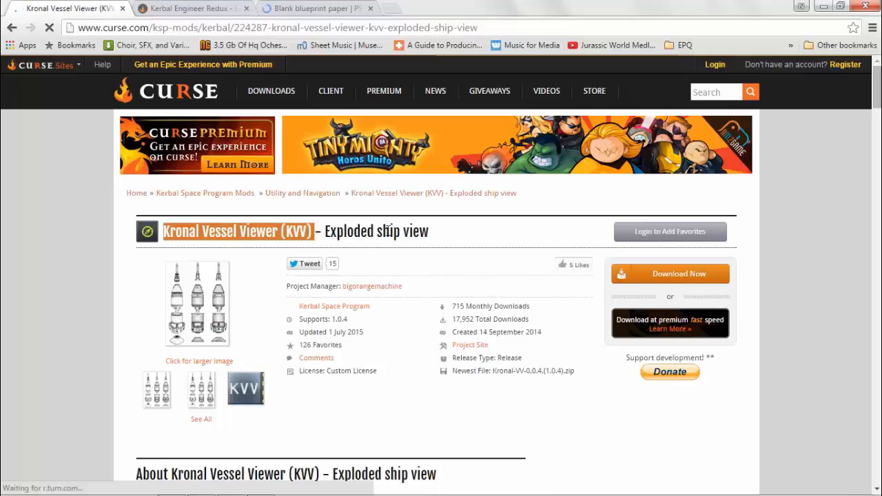
- Review the Kronal Vessel Viewer (KVV) and Kerbal Engineer Redux mod pages on Curse
left_click(389, 232)
scroll(350, 264, "down", 1)
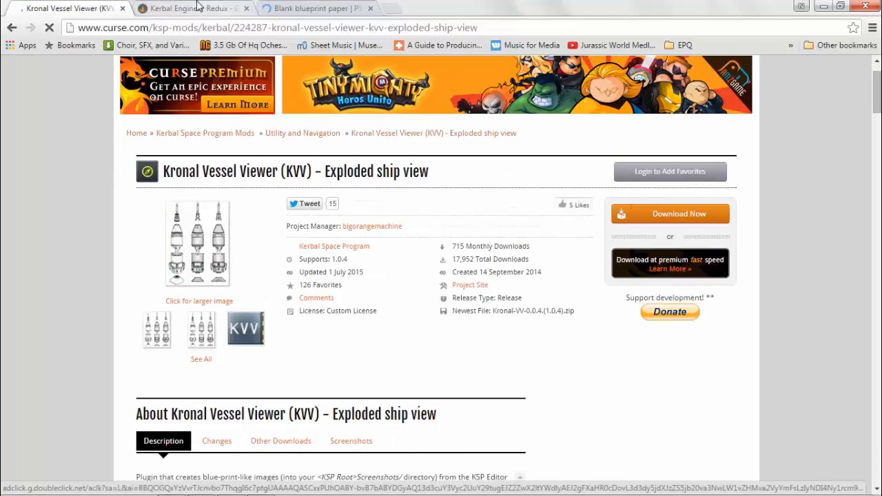
left_click(196, 7)
scroll(321, 230, "up", 4)
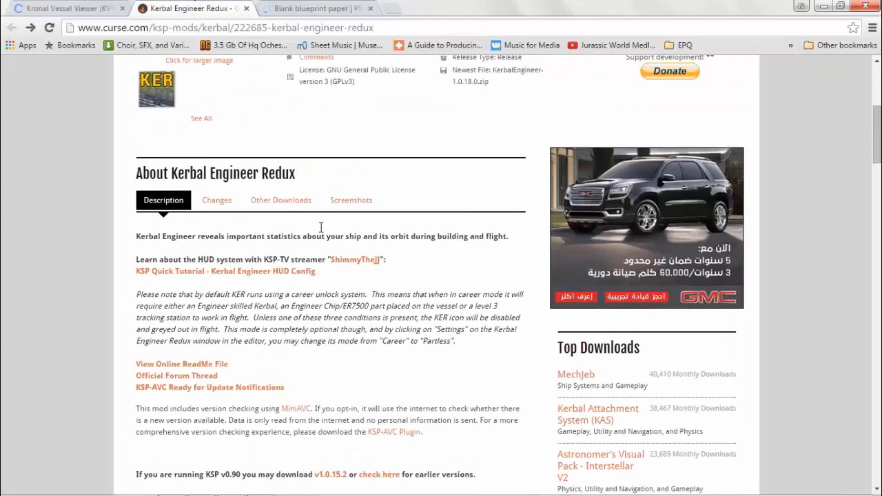
scroll(328, 225, "up", 3)
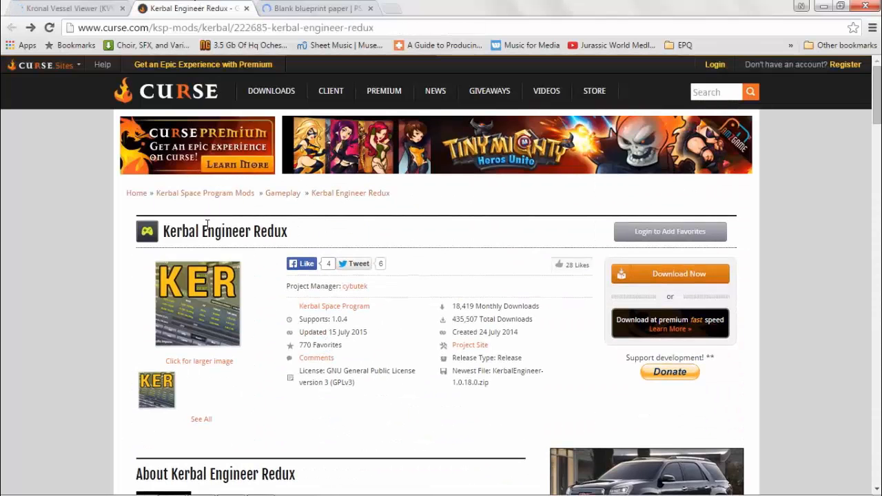
scroll(295, 236, "down", 3)
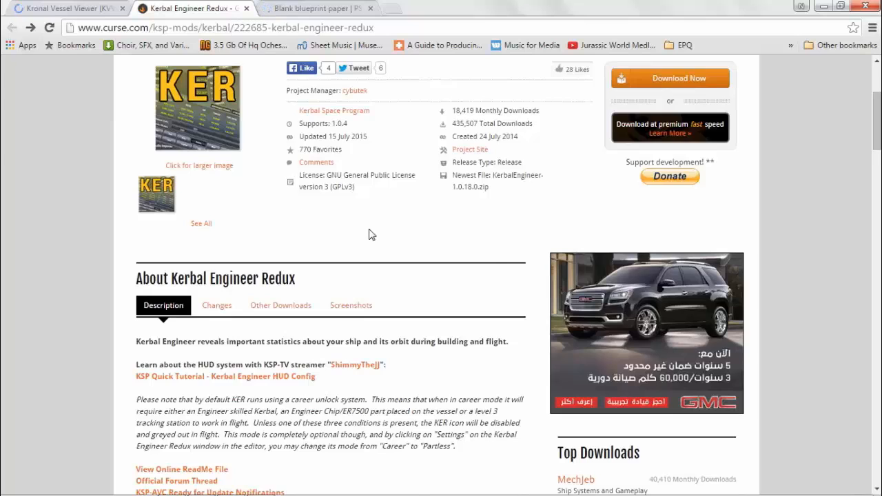
scroll(370, 235, "down", 1)
scroll(390, 274, "up", 4)
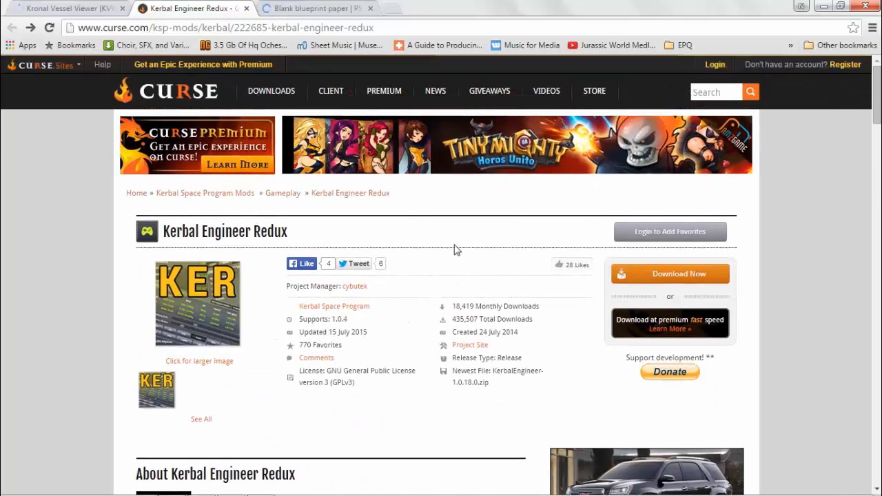
left_click(624, 274)
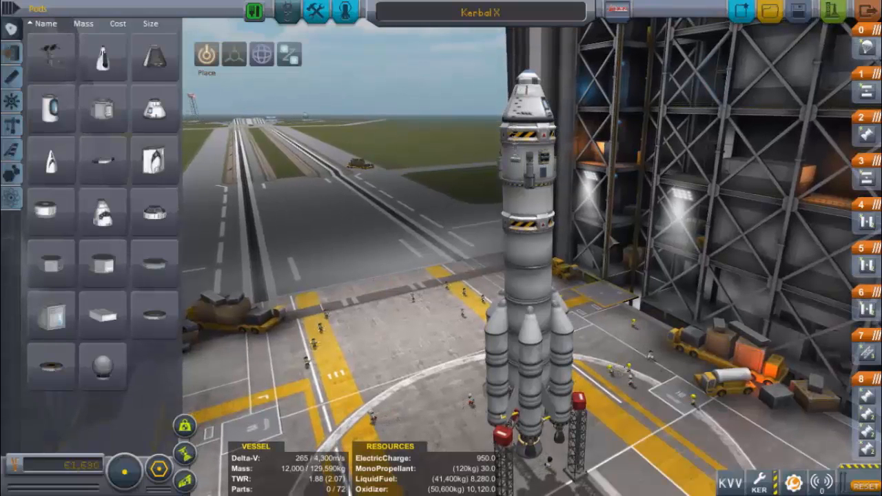
- In Kerbal Space Program, open Kerbal Engineer Redux for the Kerbal X, preview stage stats at 63.7 km altitude and return to 0.0 km
left_click_drag(623, 185, 681, 338)
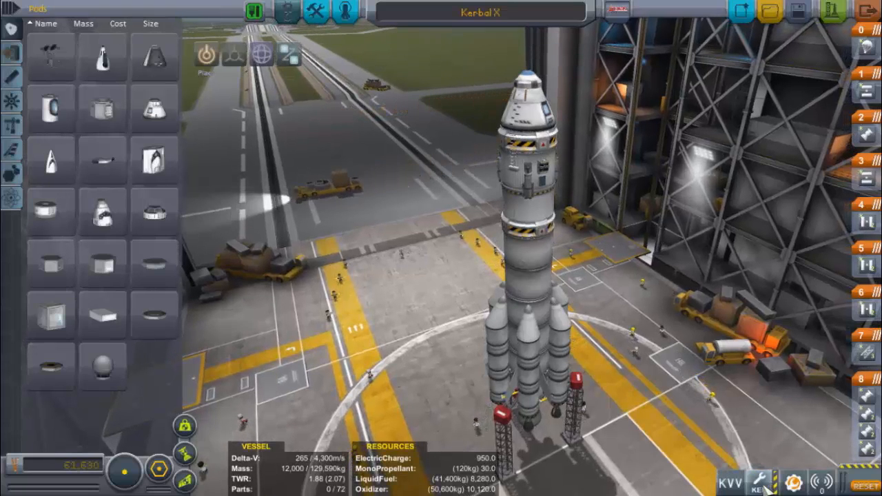
left_click_drag(720, 403, 761, 417)
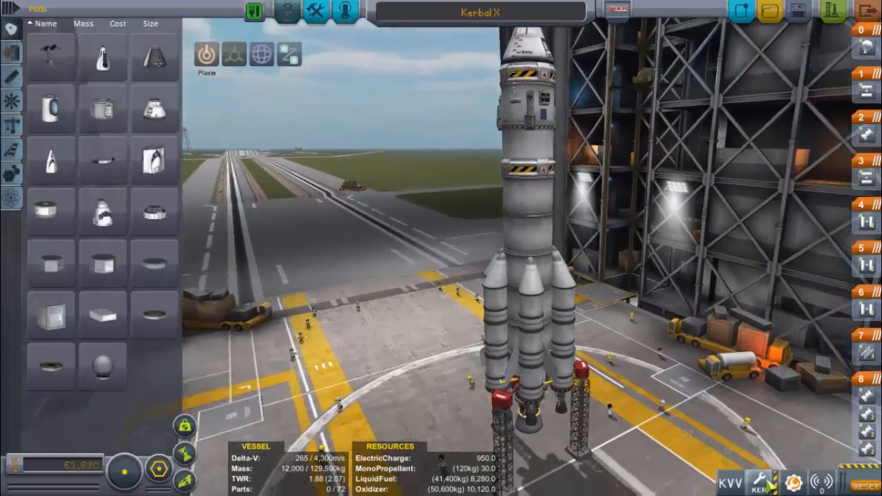
left_click(760, 482)
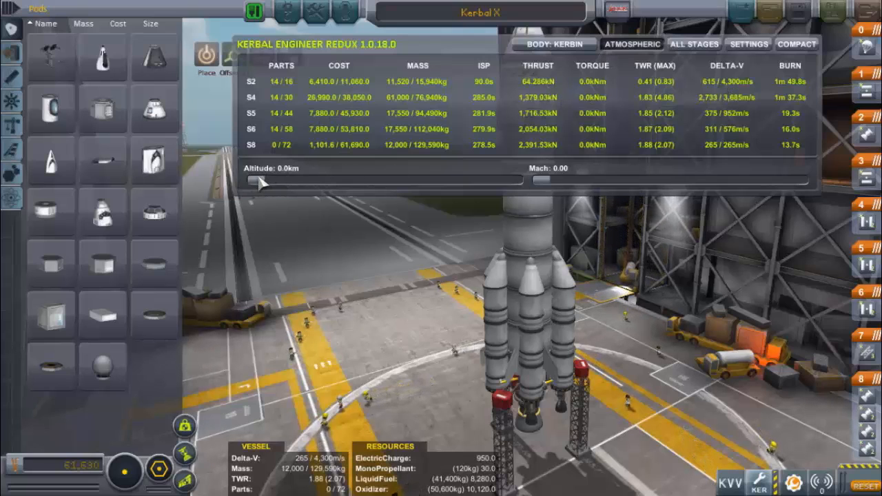
left_click_drag(261, 180, 502, 180)
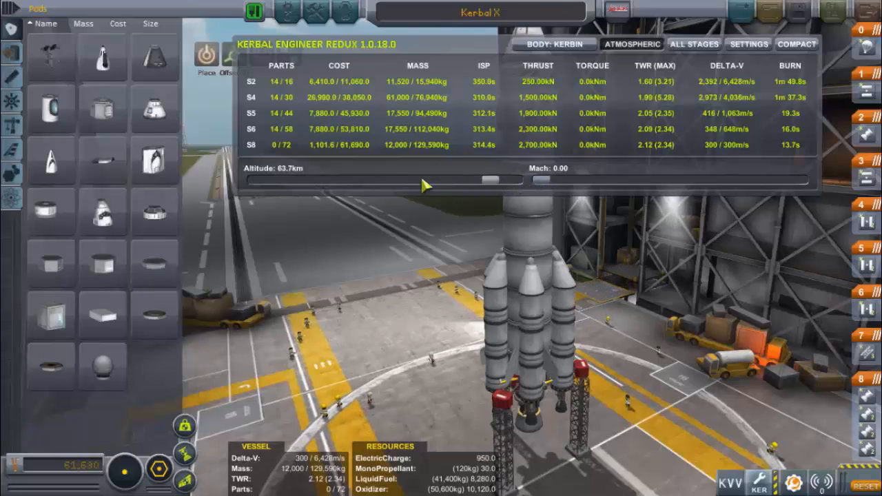
left_click_drag(426, 185, 252, 180)
- Check which celestial bodies Kerbal Engineer Redux offers for its calculations, keep Kerbin and close the readout
left_click(551, 44)
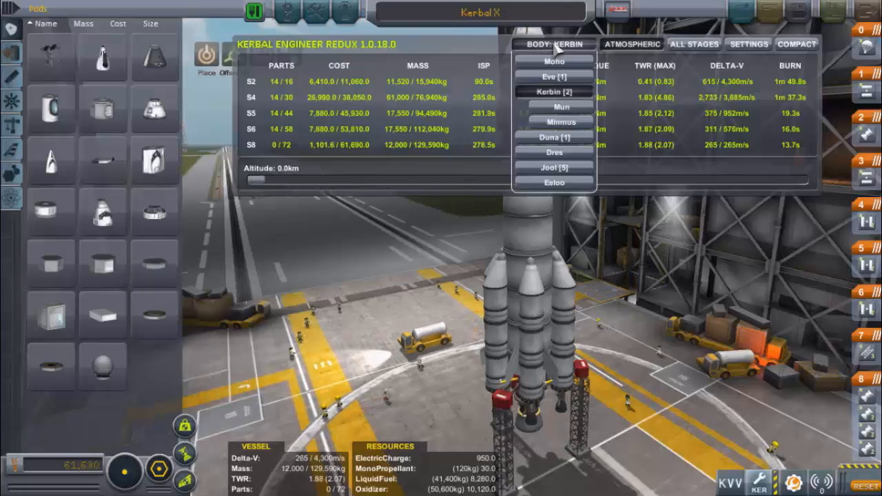
left_click(556, 45)
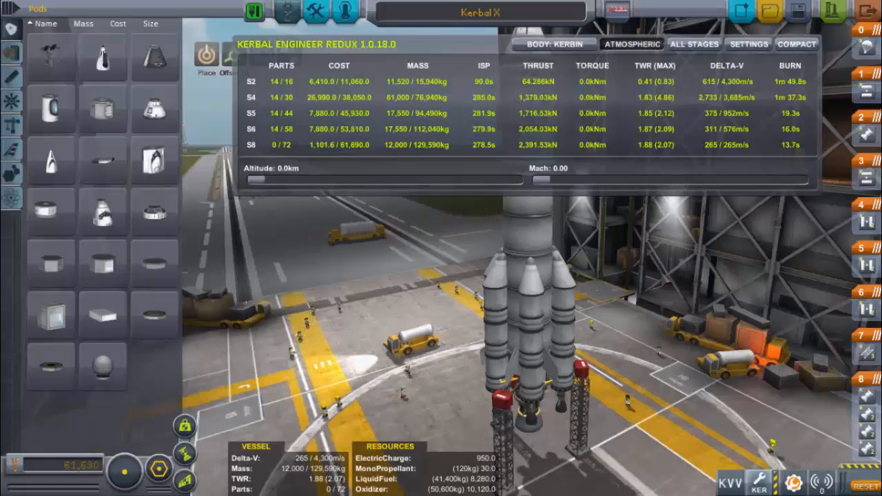
left_click(759, 483)
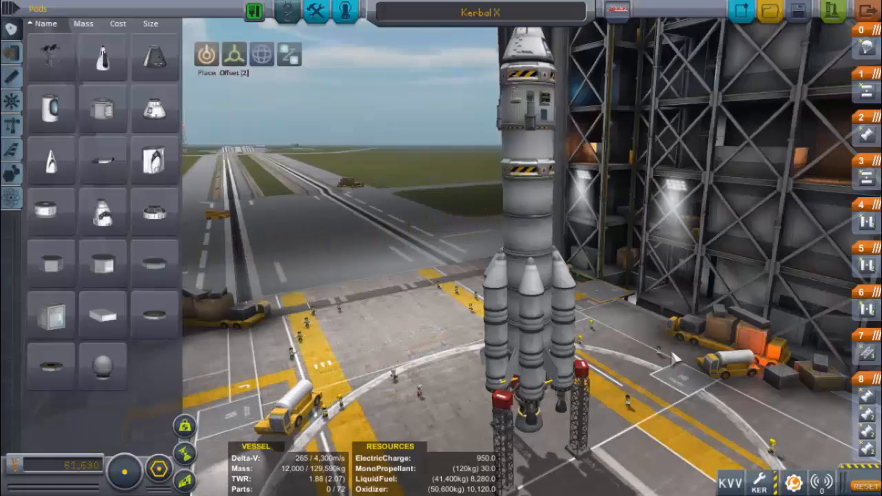
- Open the Kronal Vessel Viewer for the Kerbal X and place its window so the upper rocket is uncovered
left_click_drag(677, 359, 689, 331)
left_click(730, 483)
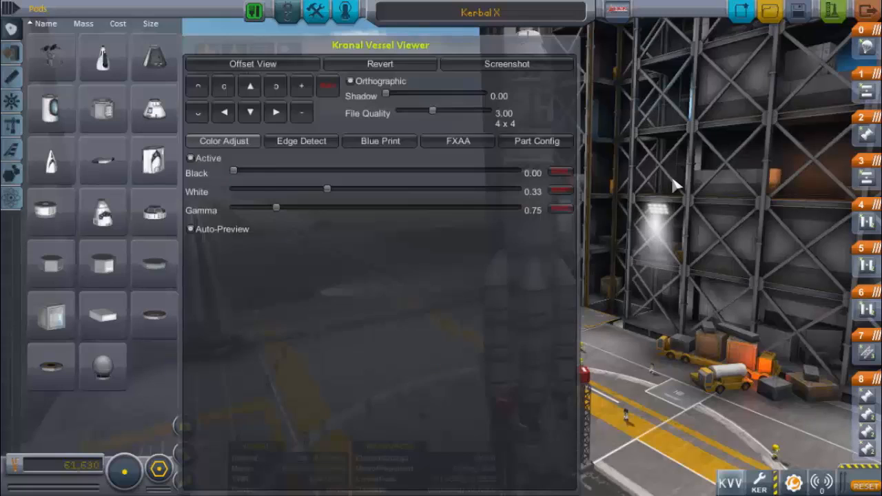
left_click_drag(408, 321, 420, 304)
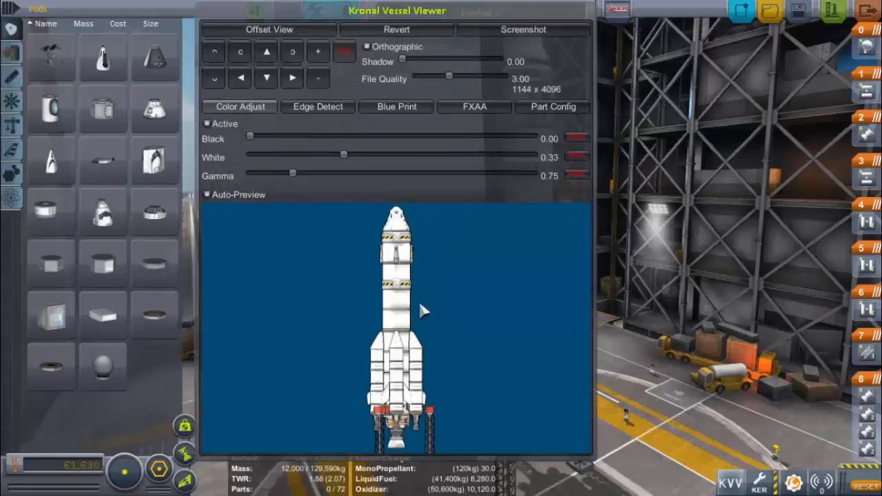
left_click_drag(522, 15, 379, 44)
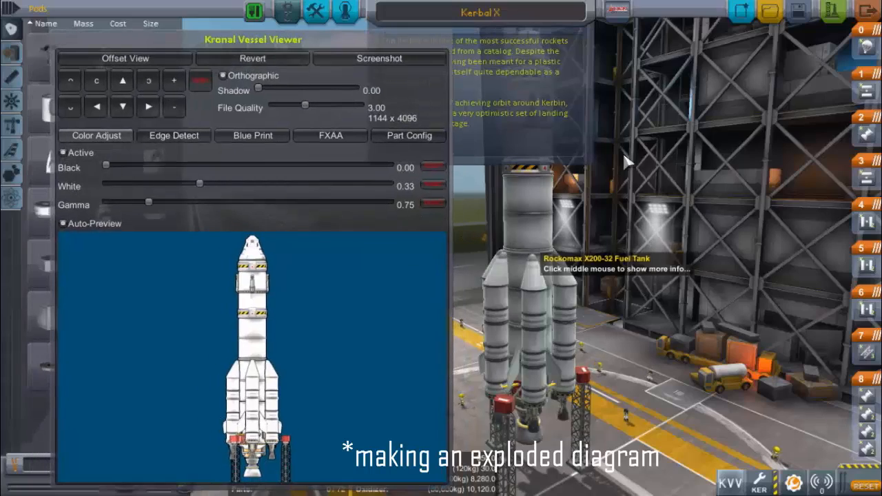
- Explode the Kerbal X into separated stages and boosters with Offset View
left_click_drag(620, 181, 646, 192)
scroll(634, 206, "up", 6)
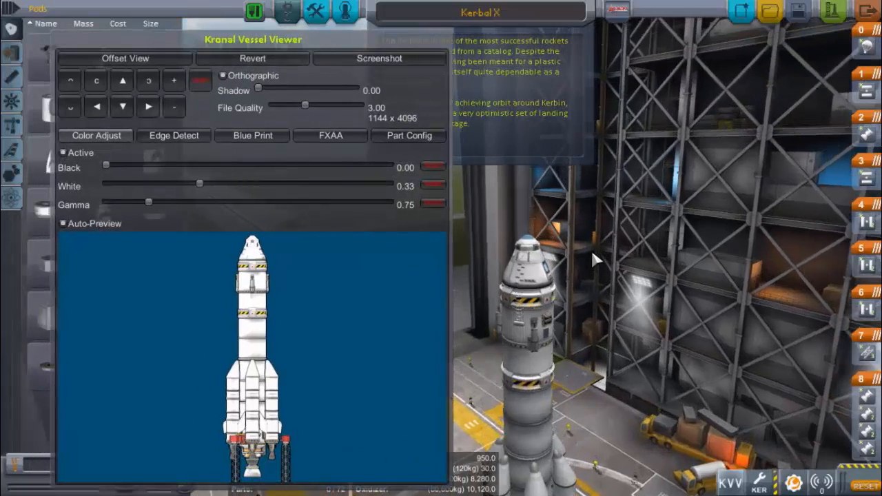
scroll(586, 246, "down", 5)
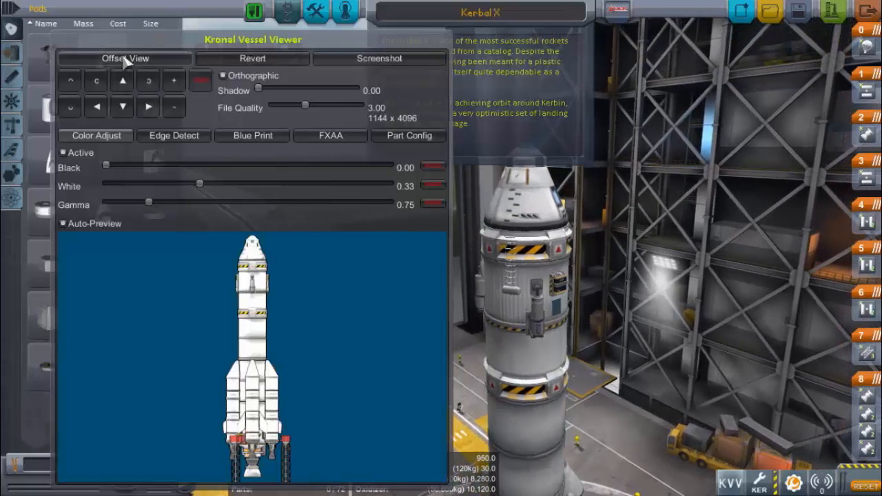
left_click(126, 59)
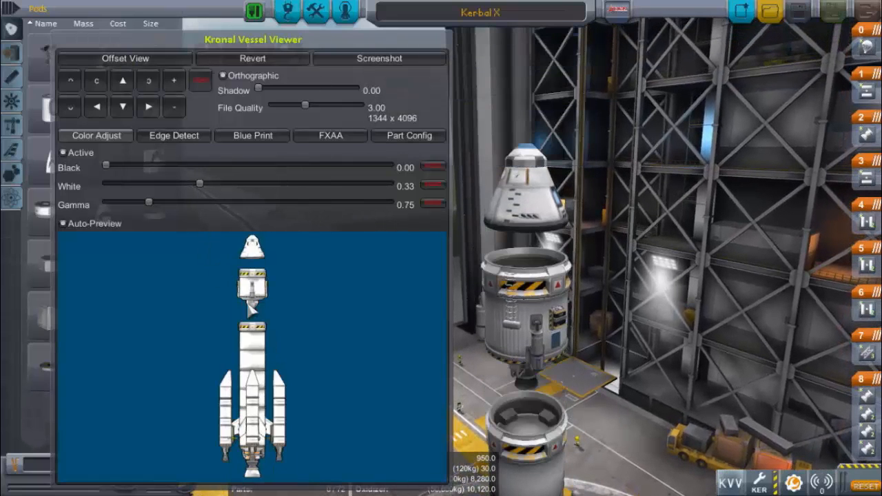
- Examine the exploded Kerbal X up close, from the capsule and decouplers down to the side boosters
scroll(572, 285, "up", 3)
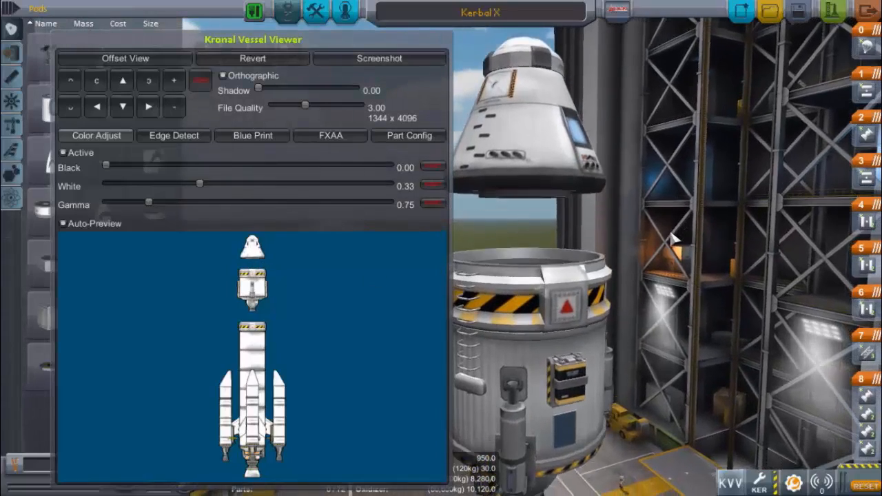
scroll(569, 286, "down", 3)
left_click_drag(549, 279, 581, 301)
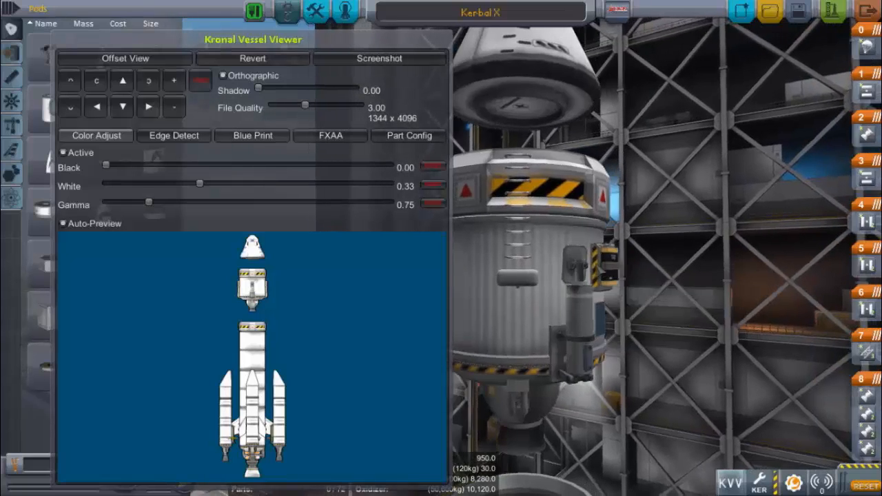
left_click_drag(574, 196, 500, 337)
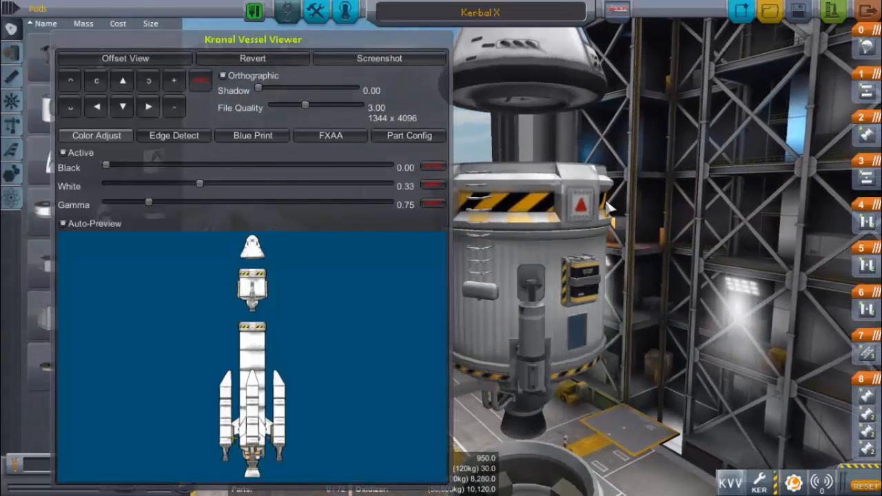
scroll(609, 207, "down", 5)
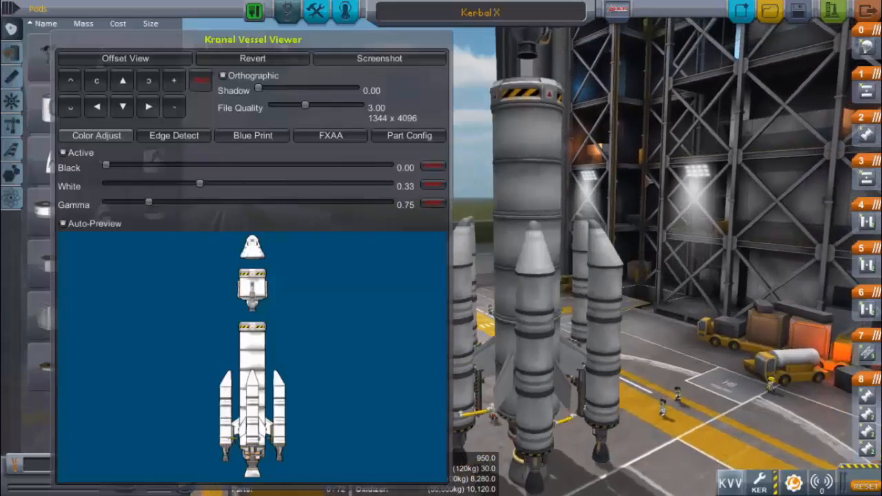
left_click_drag(591, 243, 567, 352)
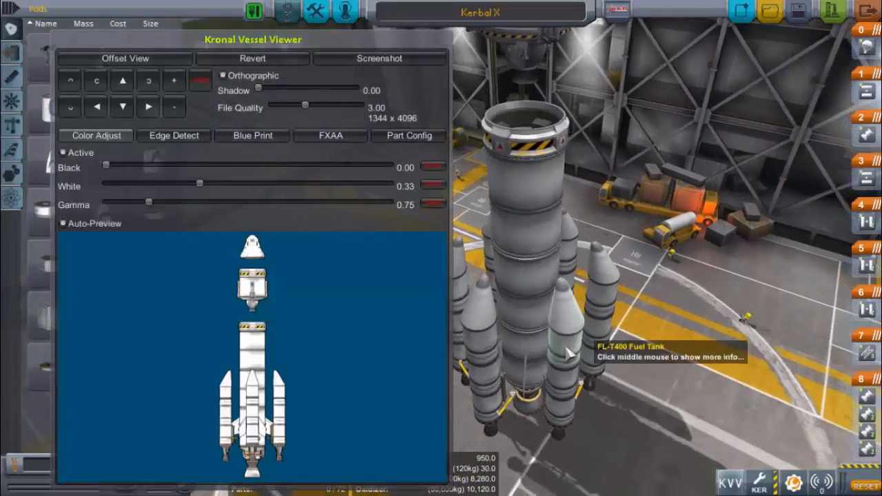
- Pick up the whole exploded Kerbal X and set it down slightly to the side in the hangar
left_click(567, 348, "shift")
left_click(602, 302)
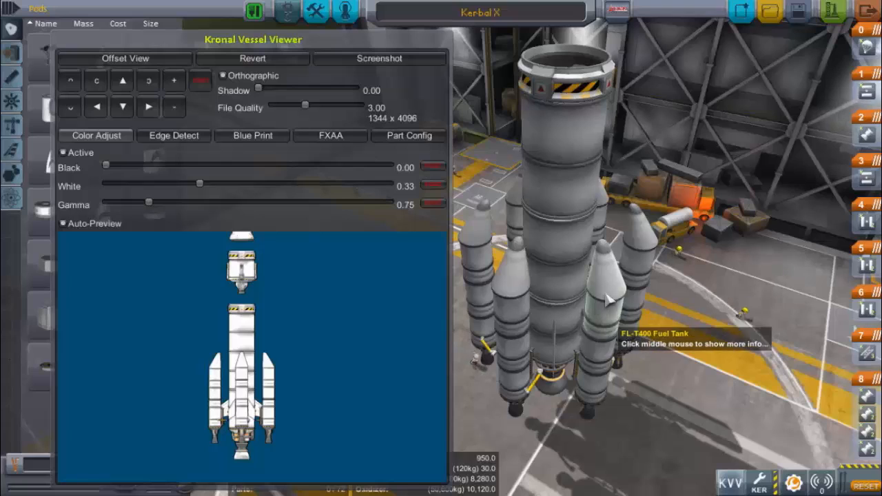
scroll(557, 172, "up", 5)
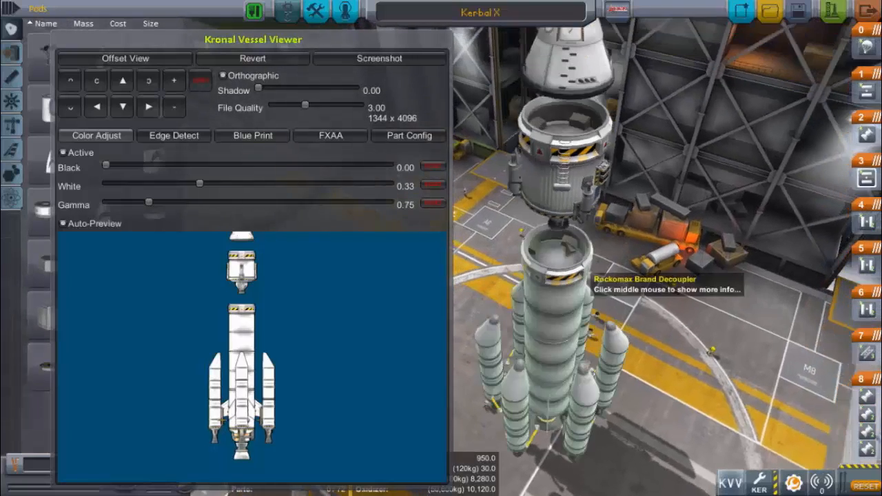
scroll(590, 276, "up", 3)
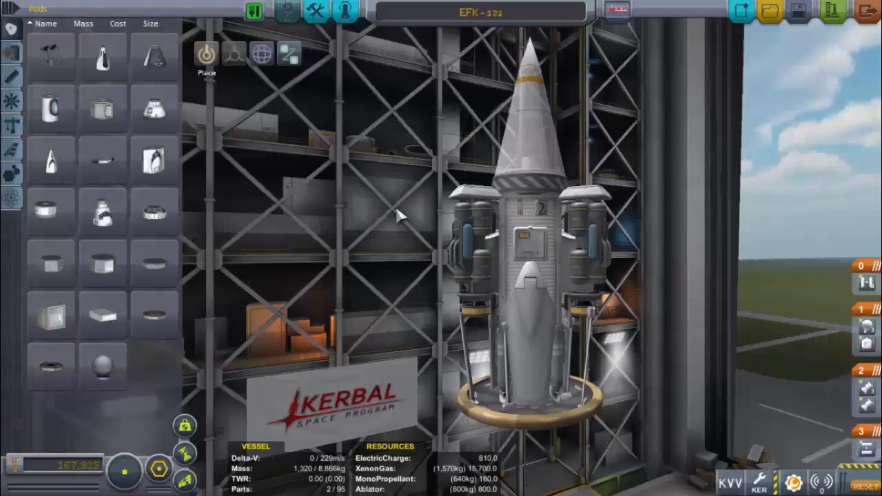
- Look over the EFK-132 craft from several angles and open the Kronal Vessel Viewer for it
left_click_drag(313, 128, 501, 465)
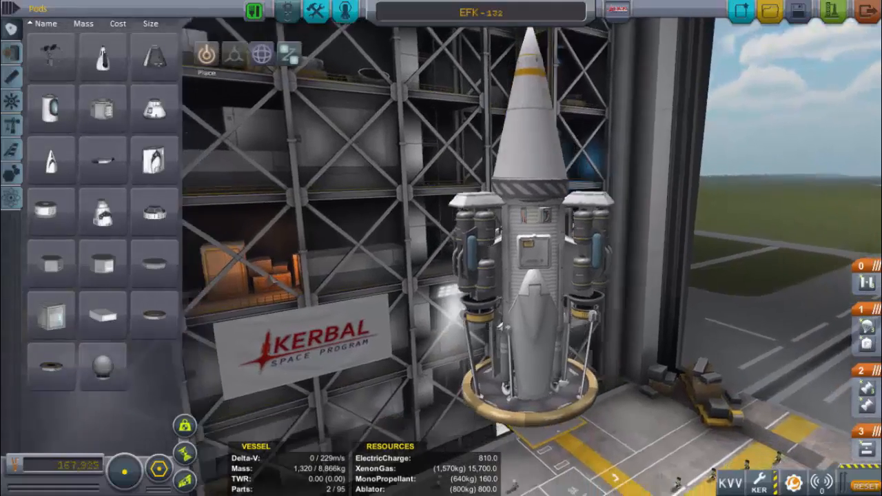
left_click_drag(502, 429, 271, 231)
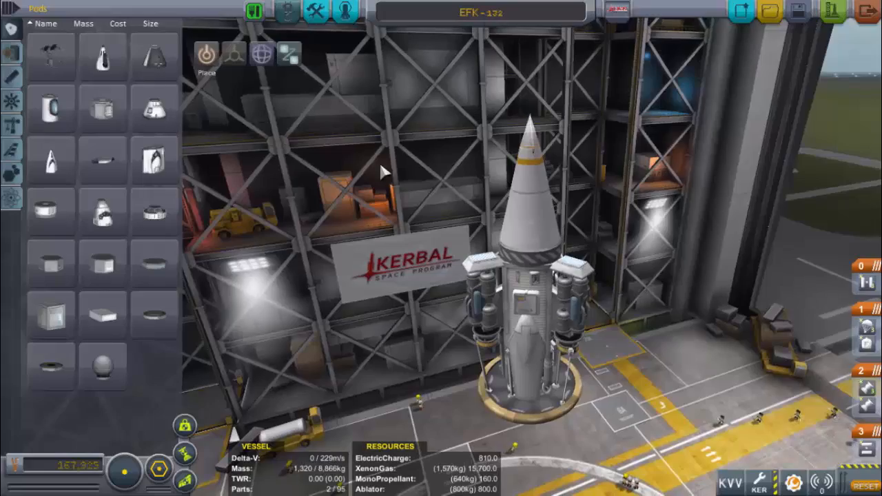
left_click_drag(380, 160, 441, 84)
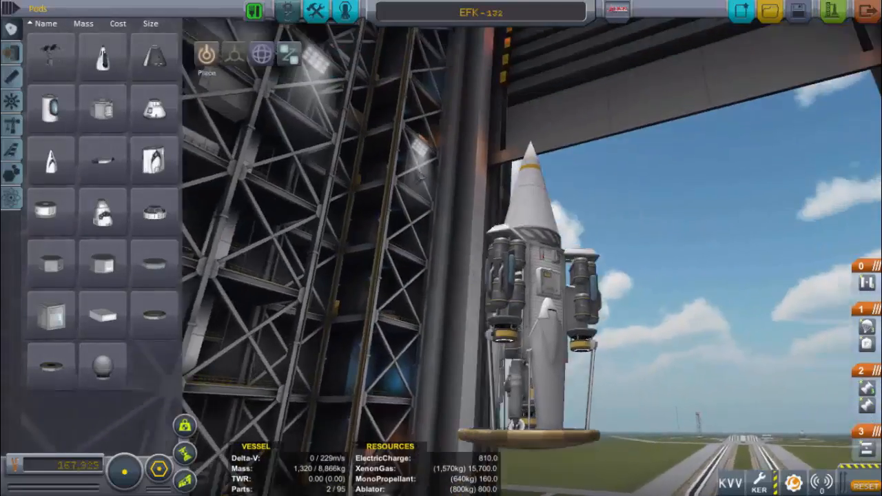
left_click_drag(420, 176, 510, 235)
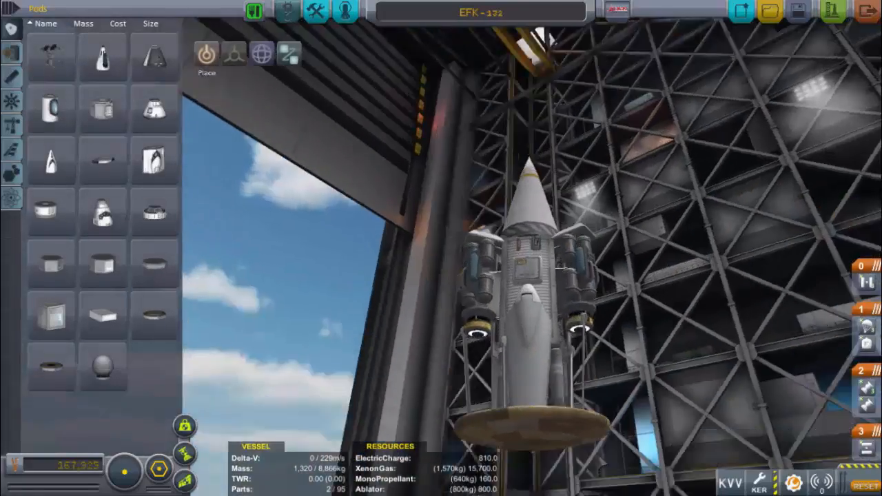
mouse_move(330, 325)
left_mouse_down()
mouse_move(349, 195)
mouse_move(323, 330)
left_mouse_up()
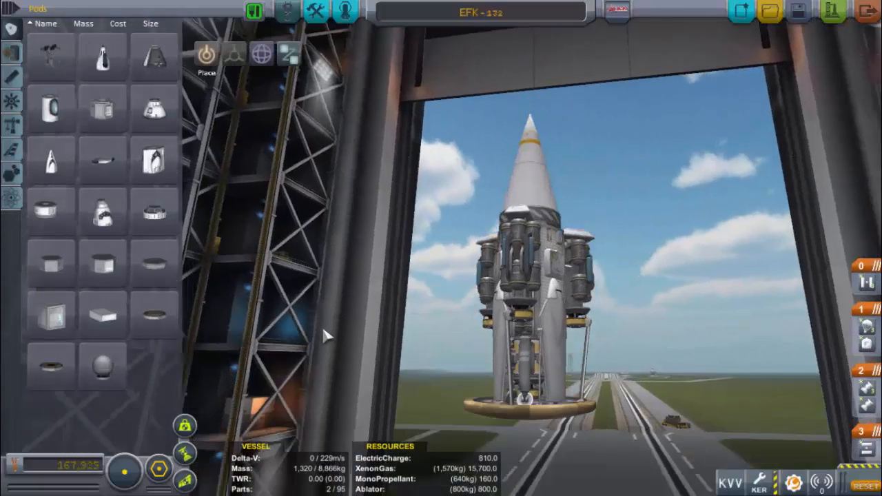
left_click(730, 482)
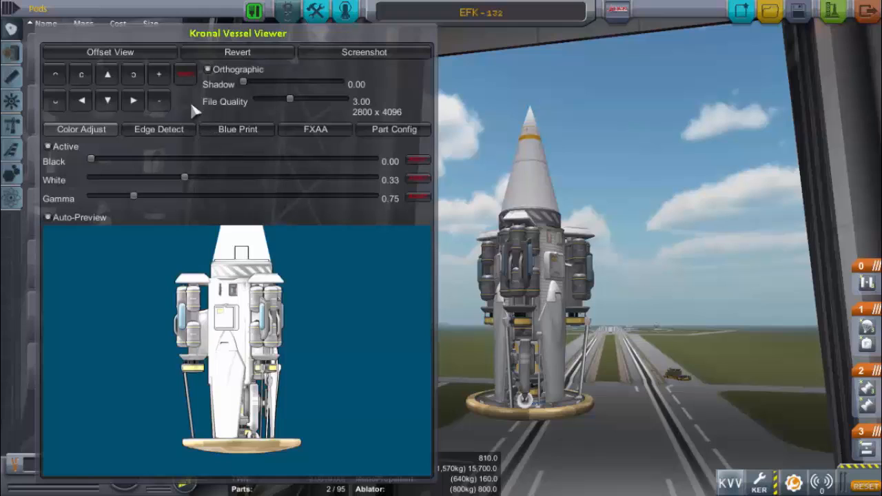
- Zoom out the EFK-132 preview and shift the craft down until its nose cone fits in the frame
left_click(159, 100)
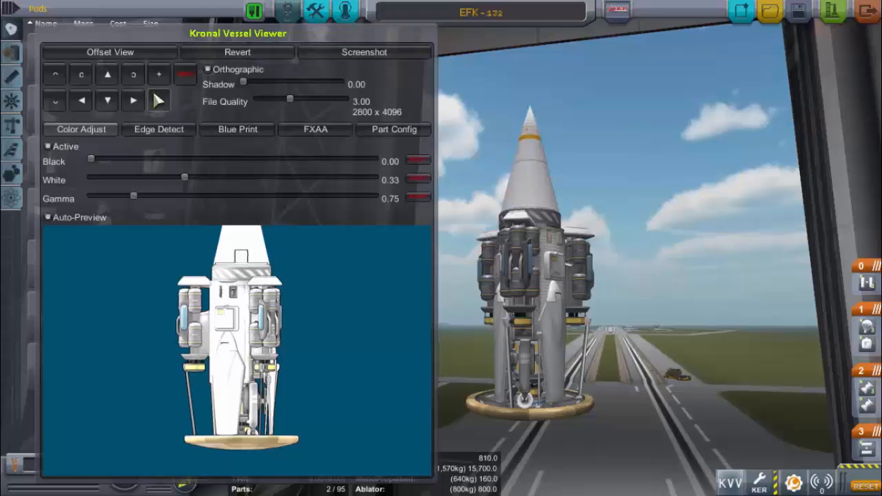
left_click(108, 101)
left_click(107, 104)
left_click(107, 105)
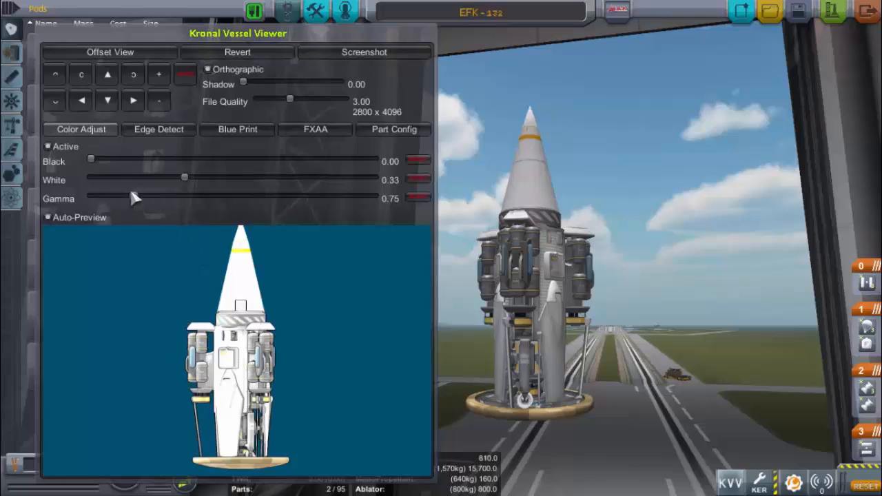
- Set the color adjustment's gamma to 0.28 and its white level to 0.26 for a brighter blue background
left_click_drag(131, 200, 90, 198)
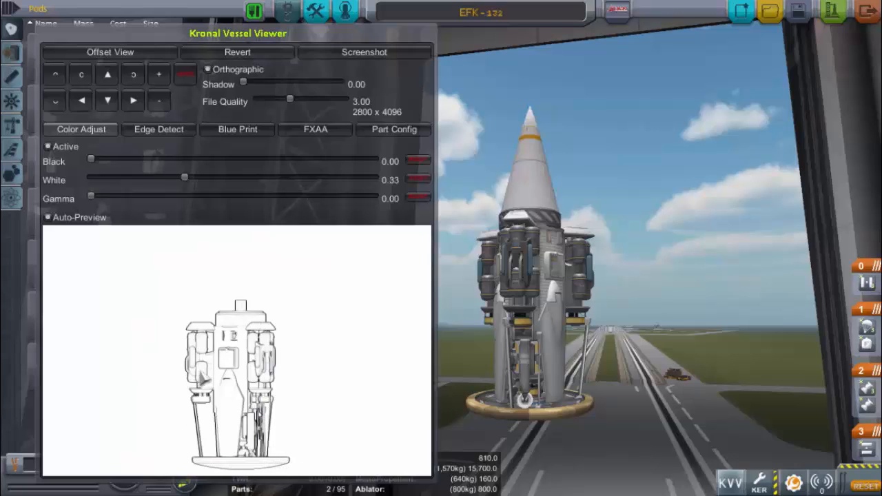
left_click_drag(92, 195, 105, 195)
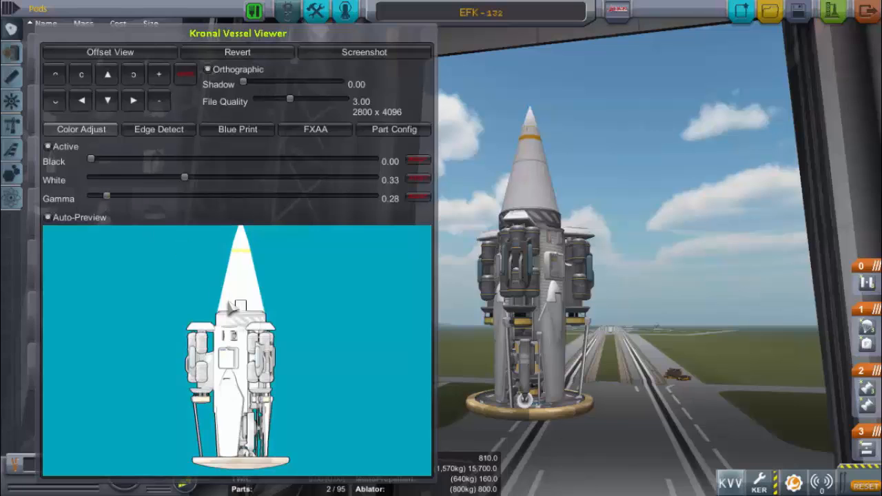
left_click_drag(95, 163, 71, 160)
left_click_drag(169, 182, 154, 161)
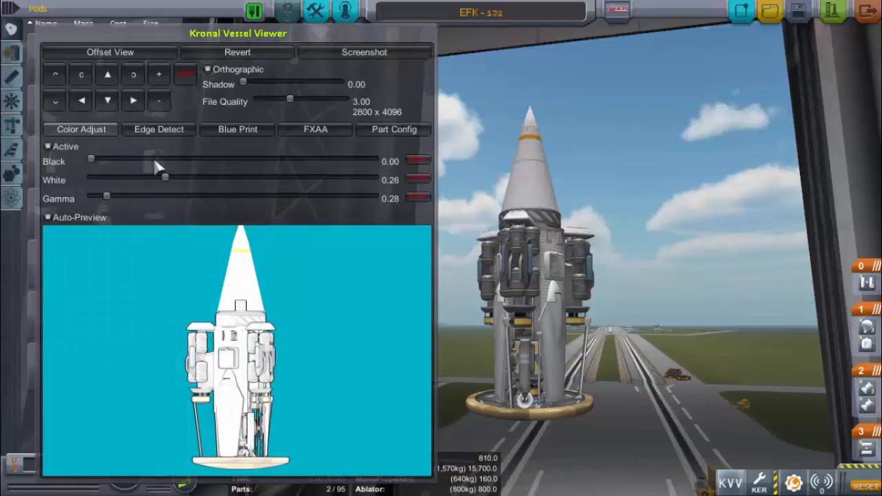
- Set the edge detection's normal power to 1.23 and depth power to 1.18 after trying stronger values
left_click(144, 132)
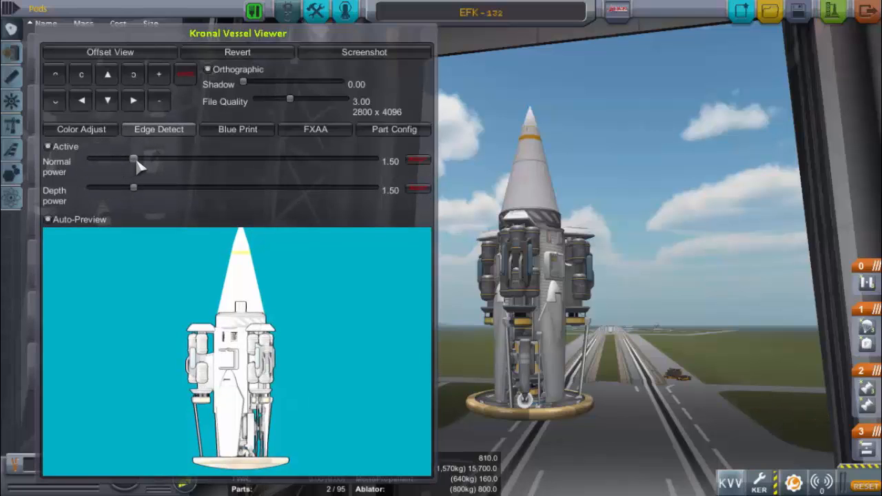
left_click_drag(135, 160, 153, 160)
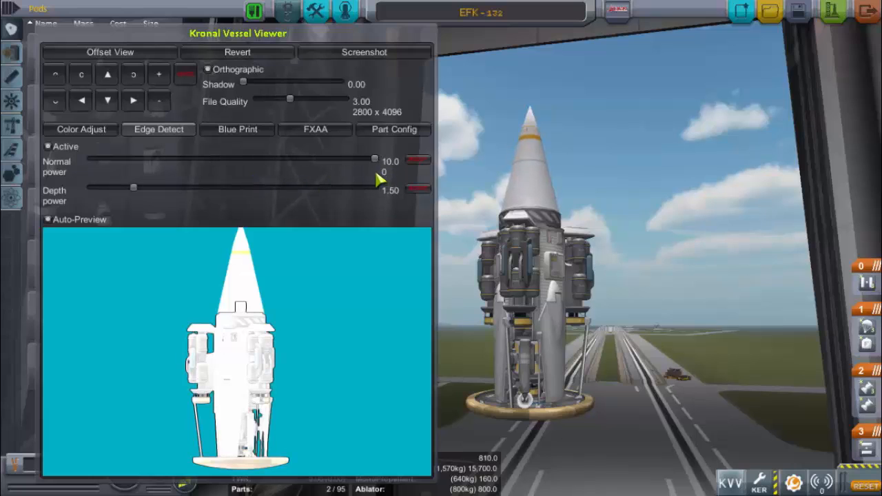
left_click_drag(156, 162, 132, 165)
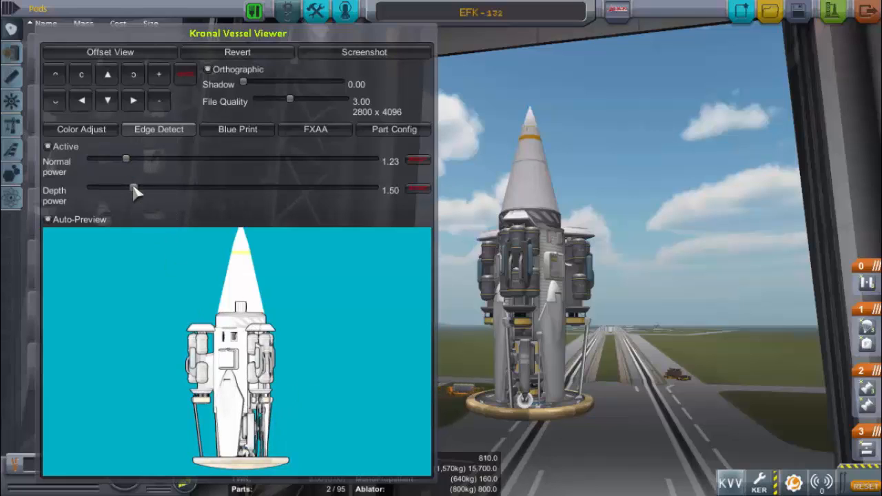
left_click_drag(99, 188, 292, 222)
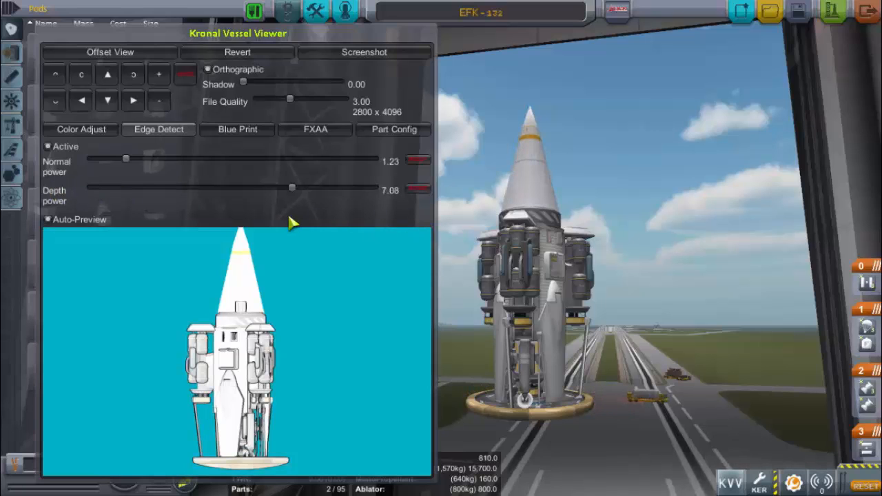
left_click_drag(214, 219, 128, 219)
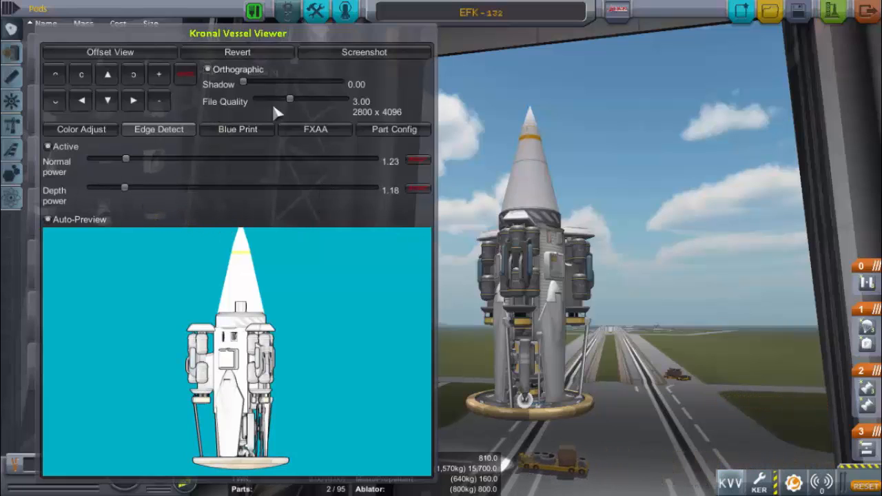
- Review the part offset and FXAA settings, and compare the preview with orthographic projection turned off and back on
left_click(76, 130)
left_click(324, 131)
left_click(389, 130)
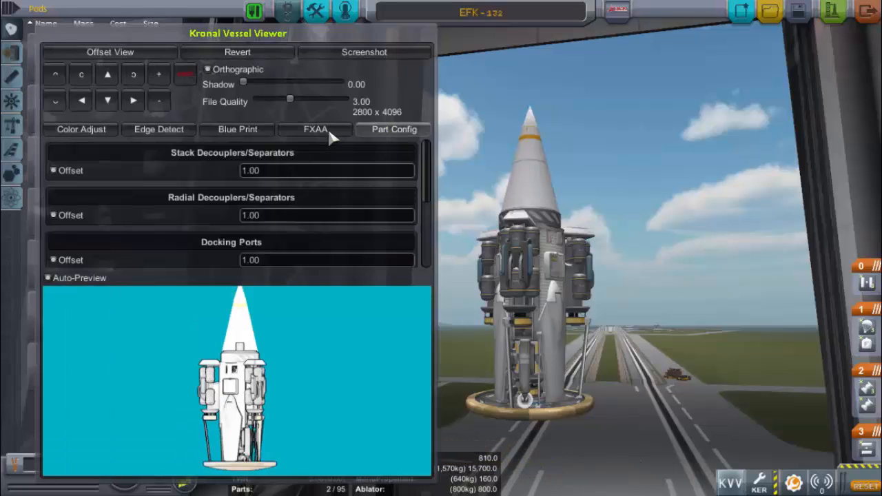
left_click(313, 130)
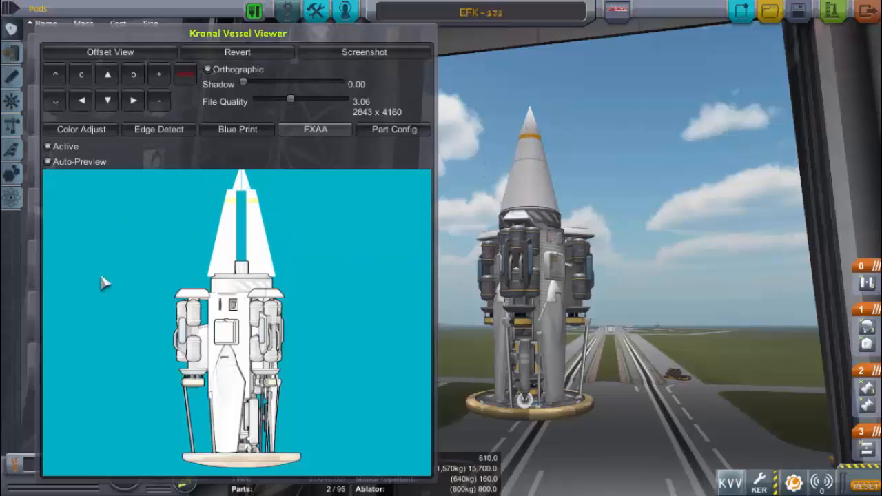
left_click(208, 71)
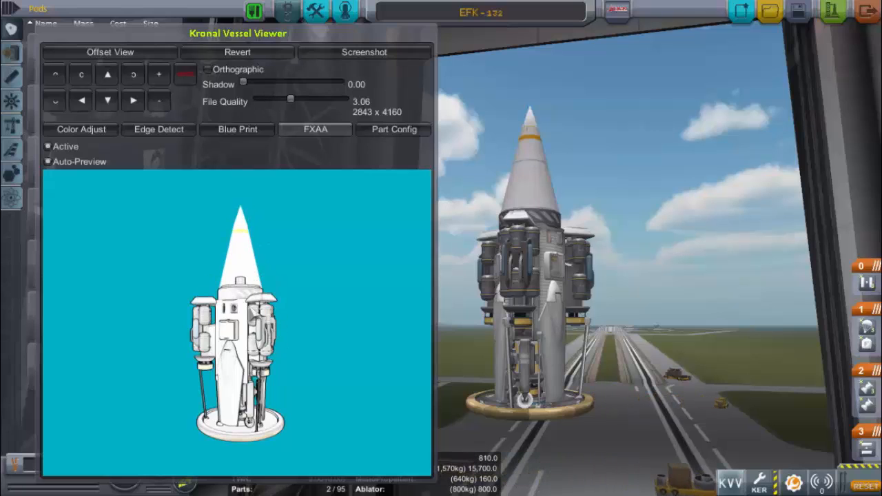
left_click(208, 70)
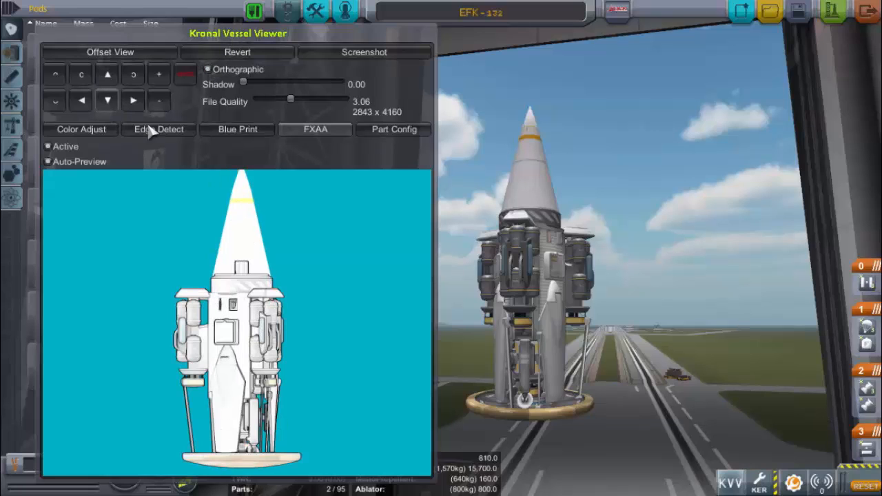
- Rotate the preview to look straight down on the craft and center it horizontally in the frame
left_click(53, 75)
left_click(51, 99)
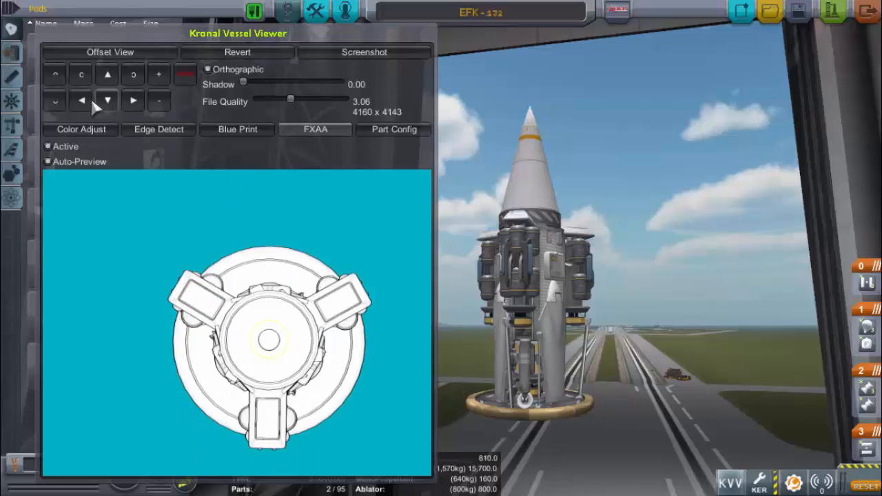
left_click(81, 101)
left_click(80, 101)
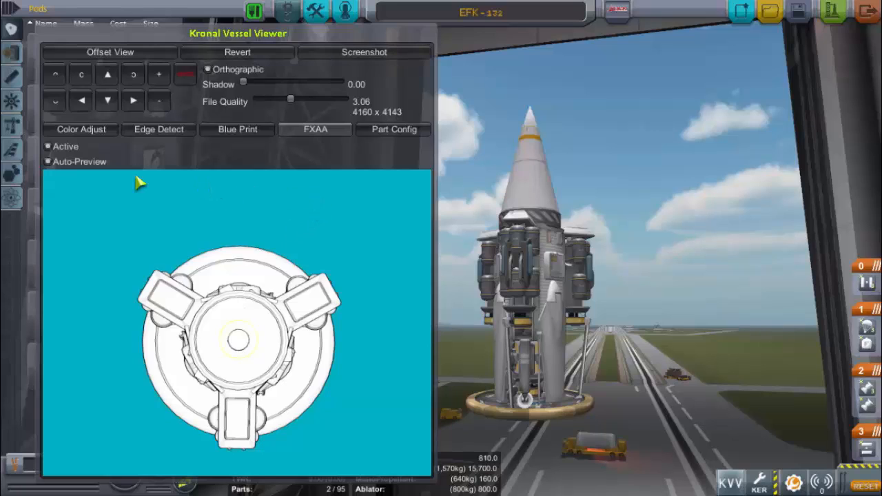
left_click(57, 102)
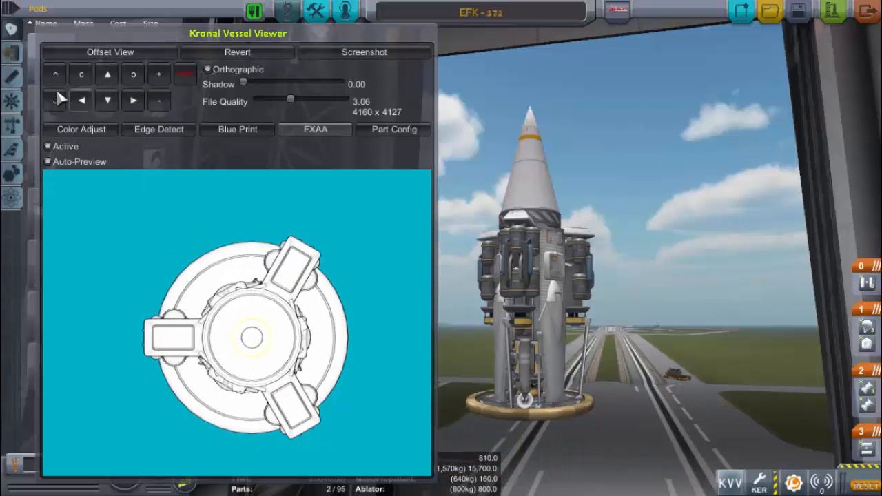
- Rotate the preview back to an upright side view with an engine pod facing front, lowering the craft so its nose cone fits
left_click(53, 76)
left_click(53, 77)
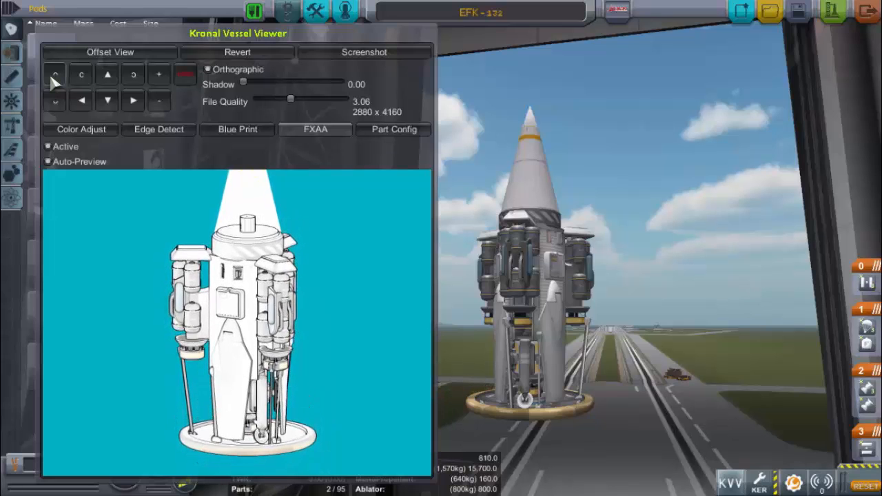
left_click(133, 75)
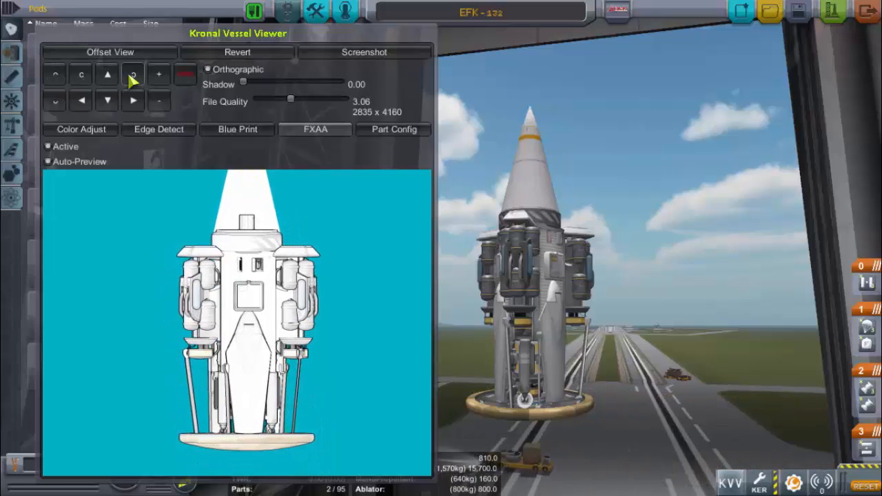
left_click(81, 76)
left_click(105, 103)
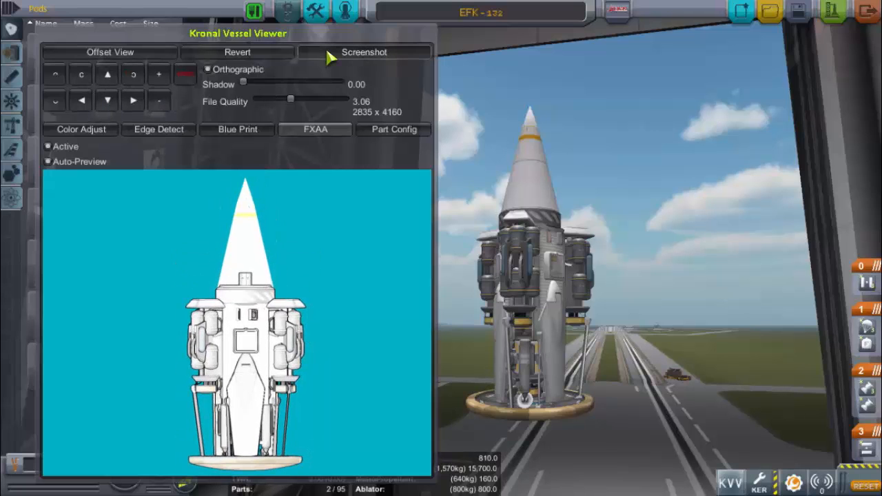
left_click(132, 76)
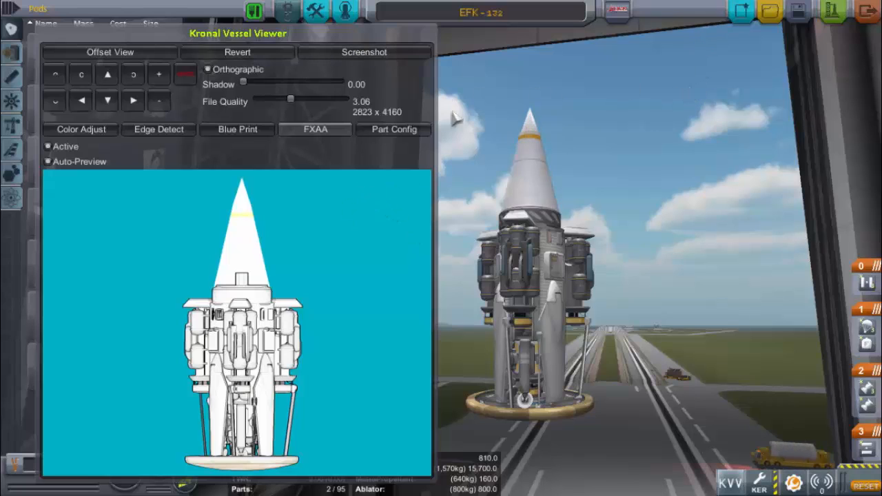
- Close the vessel viewer and set the state of the craft's A.I.R.B.R.A.K.E.S to Deployed
left_click(731, 483)
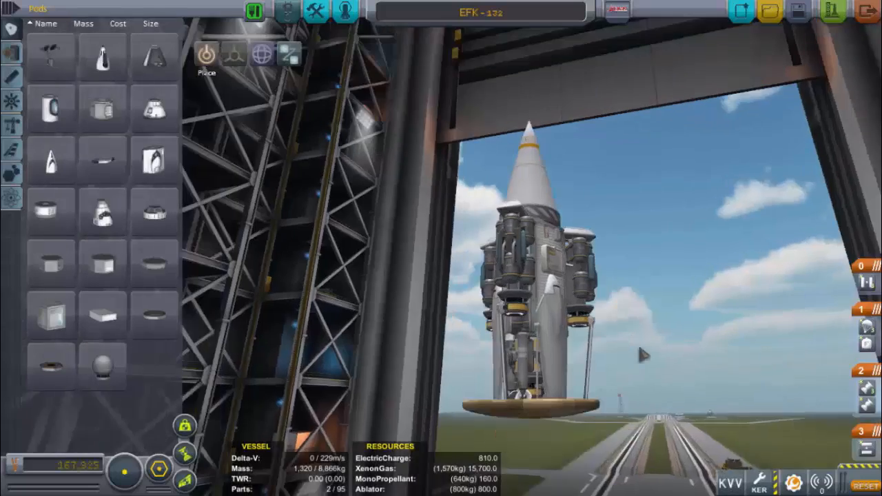
scroll(634, 368, "up", 5)
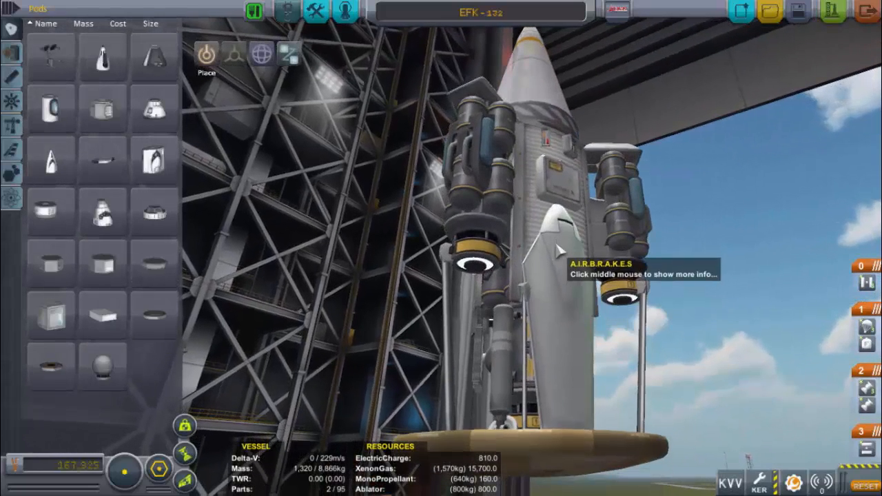
right_click(558, 252)
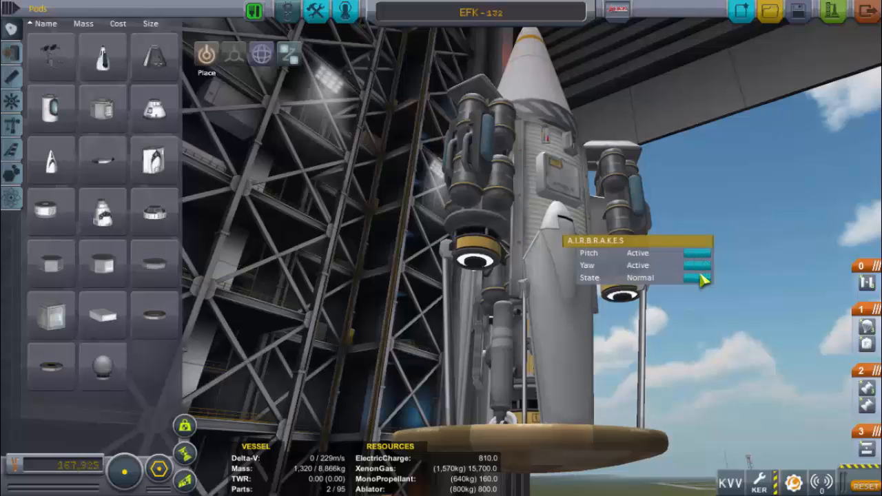
left_click_drag(318, 256, 611, 247)
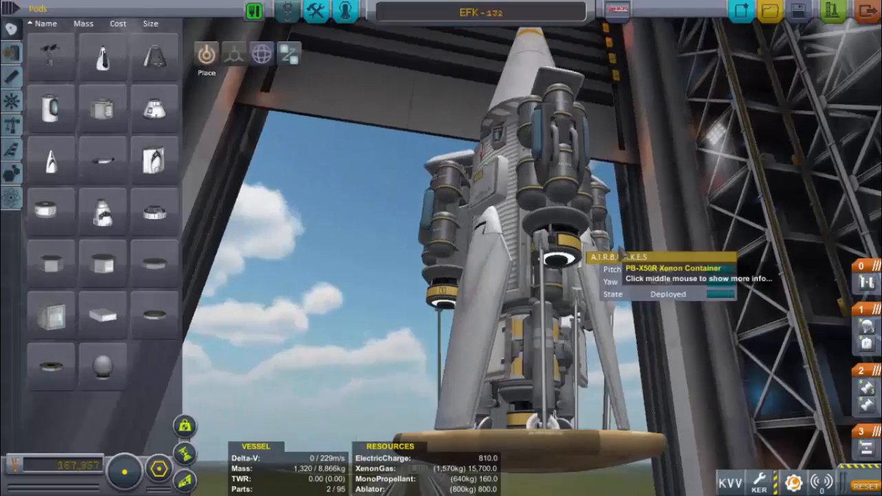
- Check the LT-1 landing struts' options and examine the deployed airbrakes from below and around the craft
right_click(510, 355)
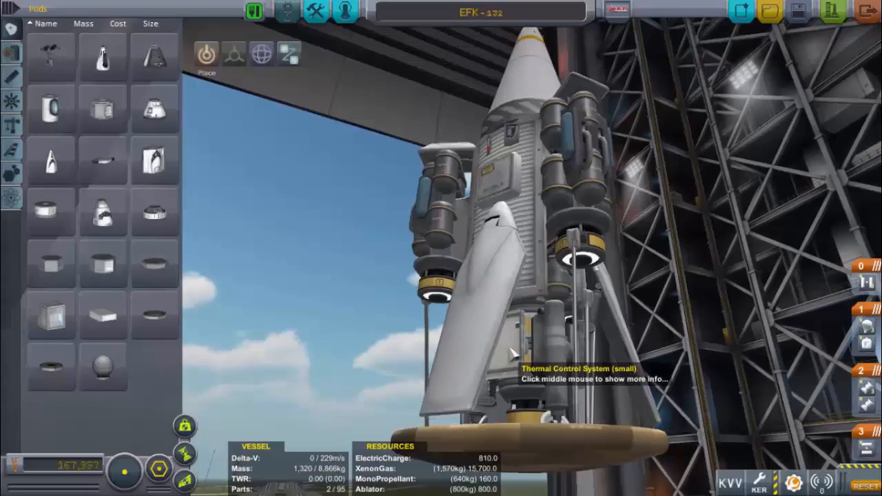
left_click_drag(511, 355, 544, 301)
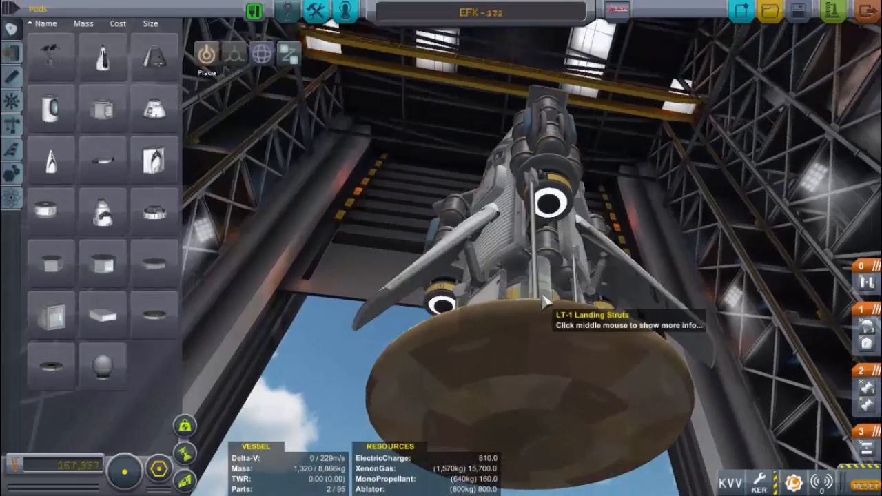
right_click(540, 285)
left_click_drag(543, 210, 630, 357)
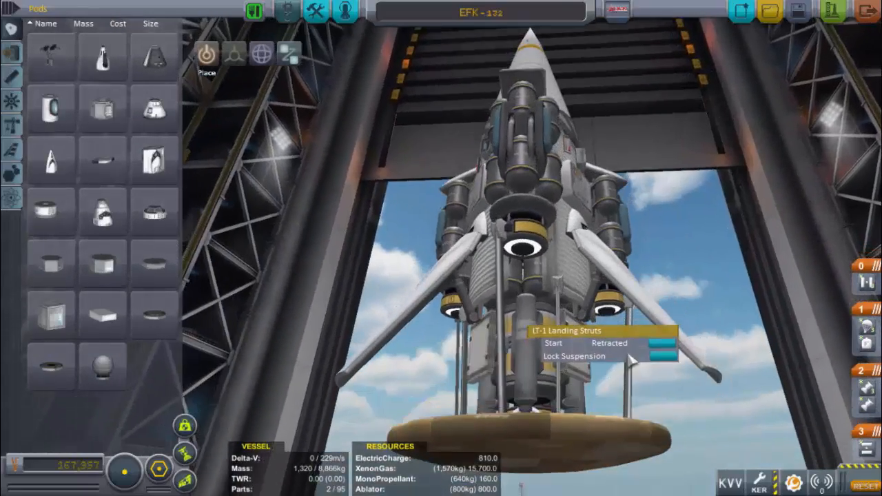
left_click(689, 304)
left_click_drag(693, 280, 792, 220)
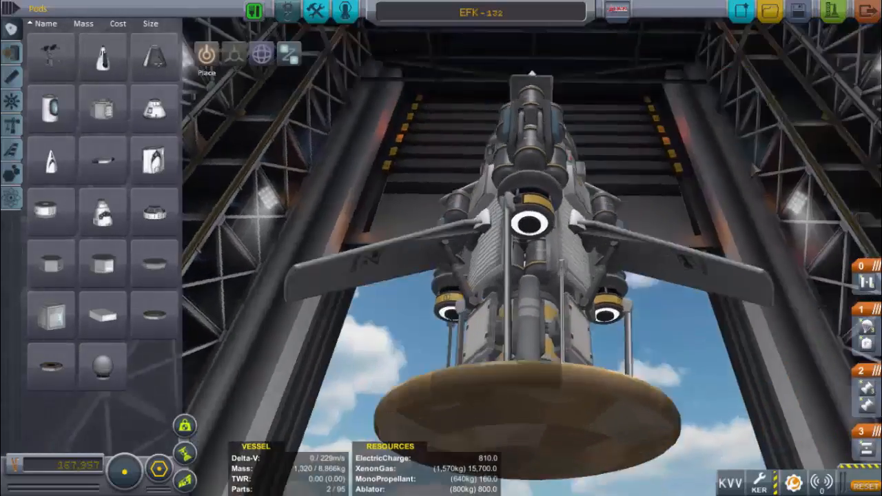
left_click_drag(330, 160, 565, 421)
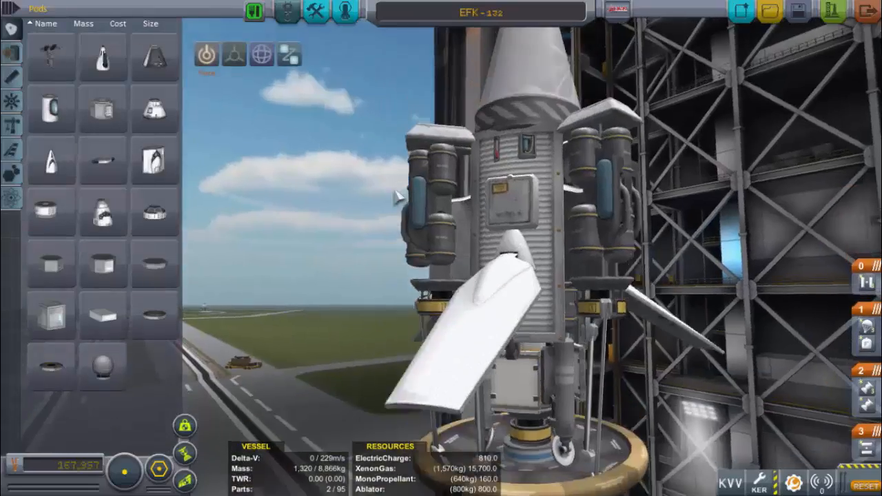
scroll(399, 198, "up", 2)
left_click_drag(398, 198, 566, 255)
scroll(342, 231, "down", 4)
scroll(343, 229, "down", 2)
scroll(338, 222, "down", 3)
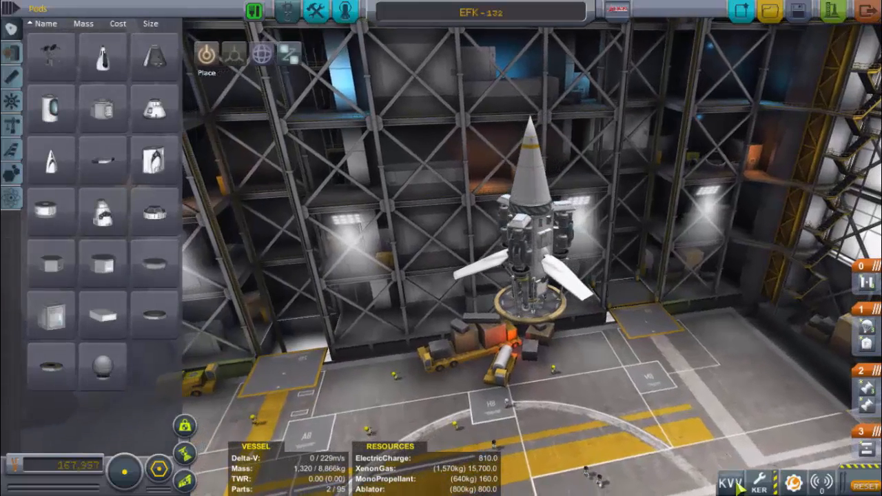
- Reopen the Kronal Vessel Viewer and turn the preview to a raised three-quarter view with the whole craft and its base in frame
left_click(736, 484)
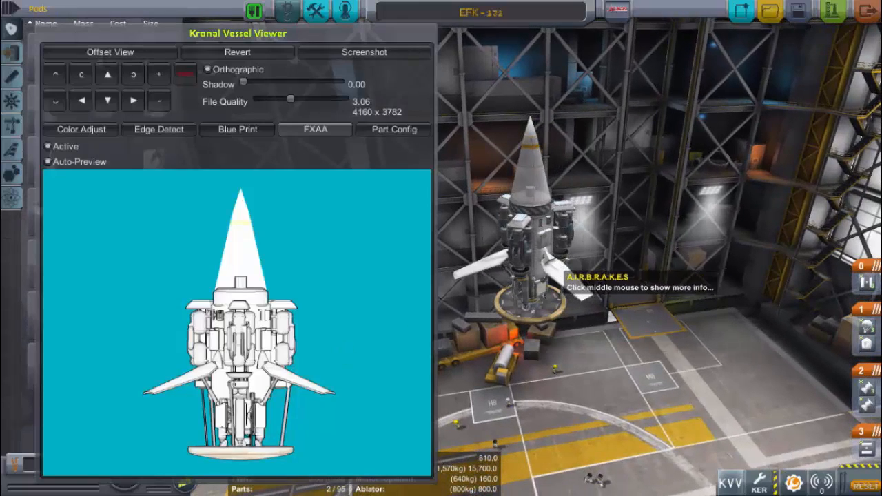
right_click(549, 268)
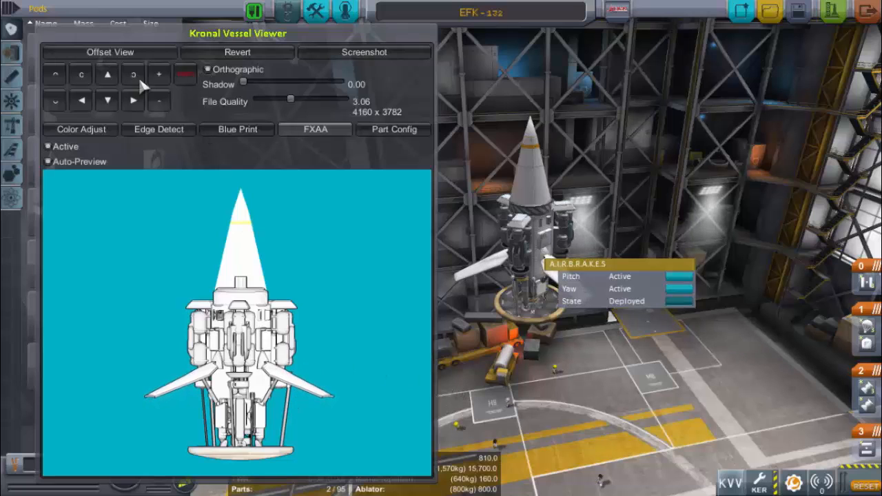
left_click(61, 102)
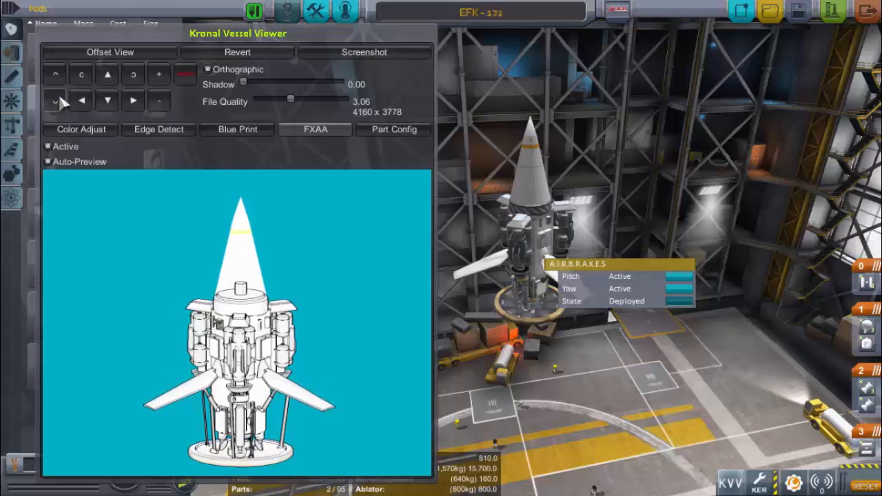
left_click(134, 81)
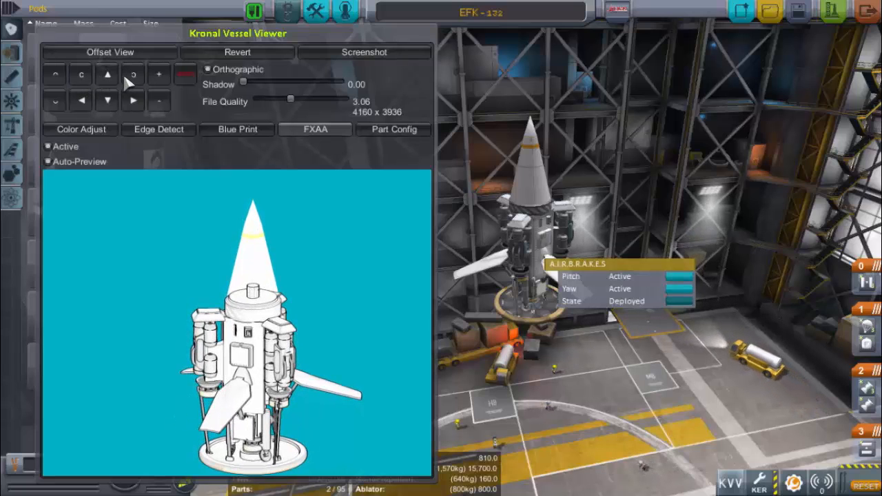
left_click(83, 81)
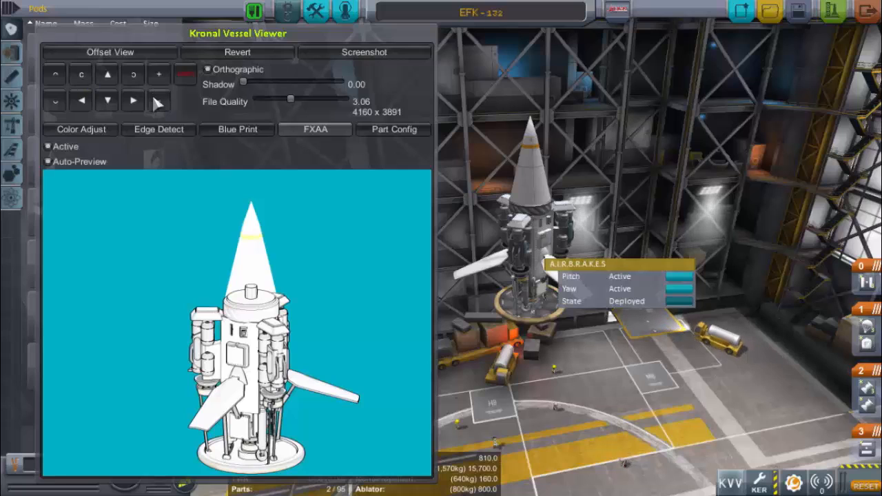
left_click(109, 100)
left_click(108, 76)
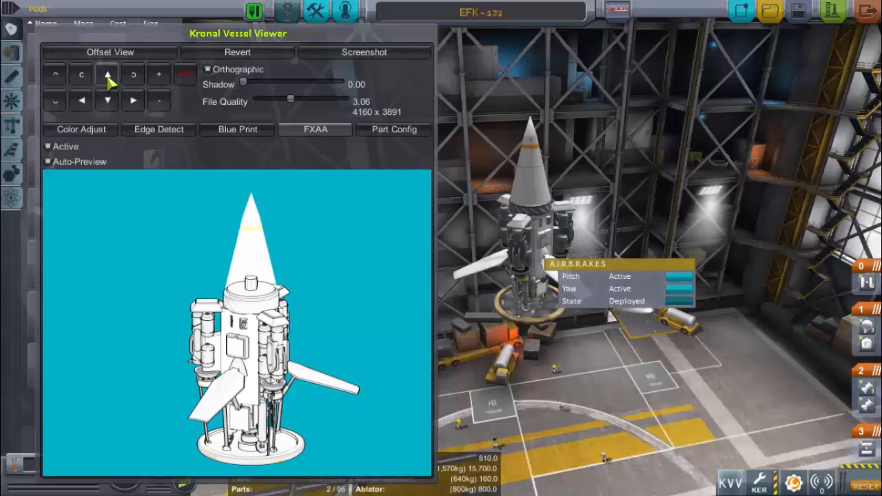
- Enlarge the craft in the viewer preview and fine-tune the rotation of its raised three-quarter view, keeping nose and base in frame
left_click(152, 77)
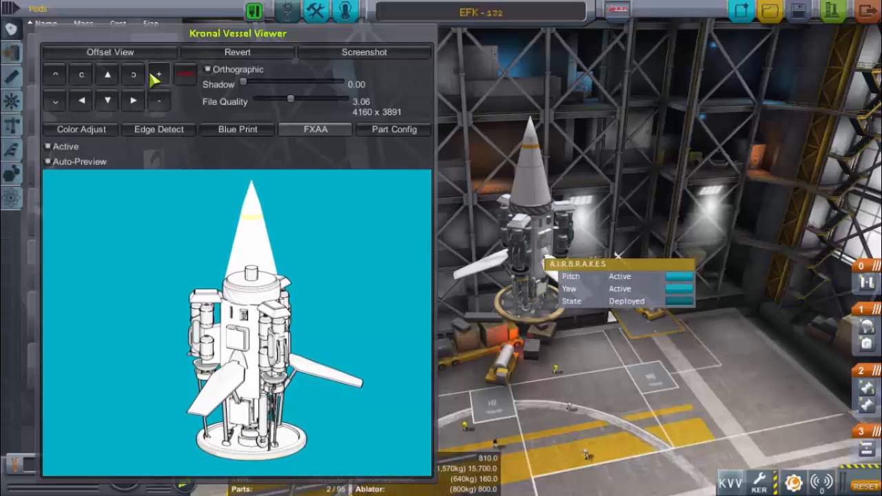
left_click(151, 77)
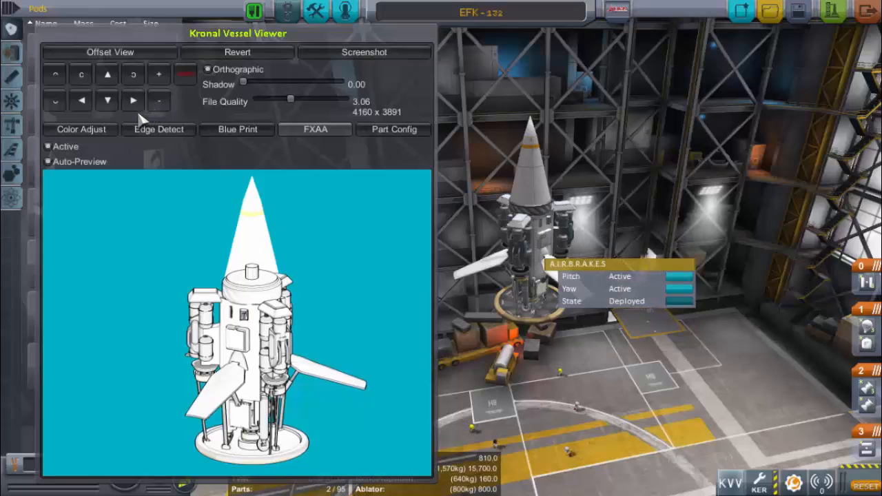
left_click(128, 74)
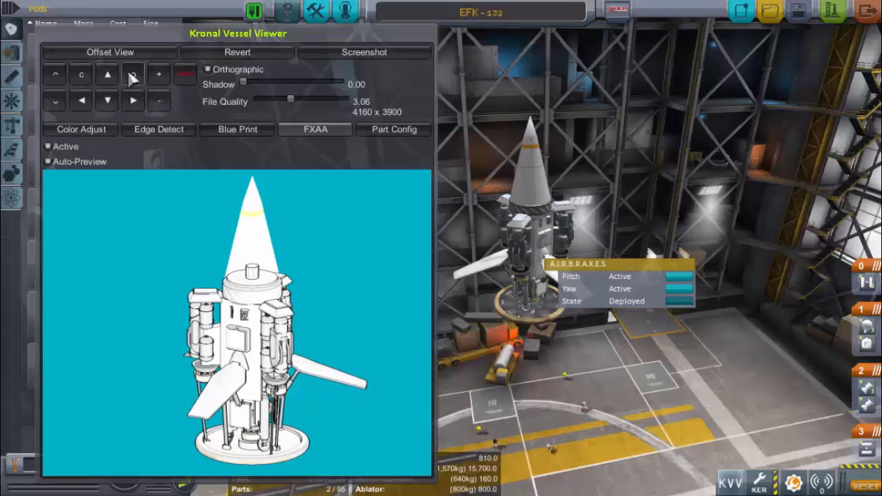
left_click(86, 74)
left_click(87, 75)
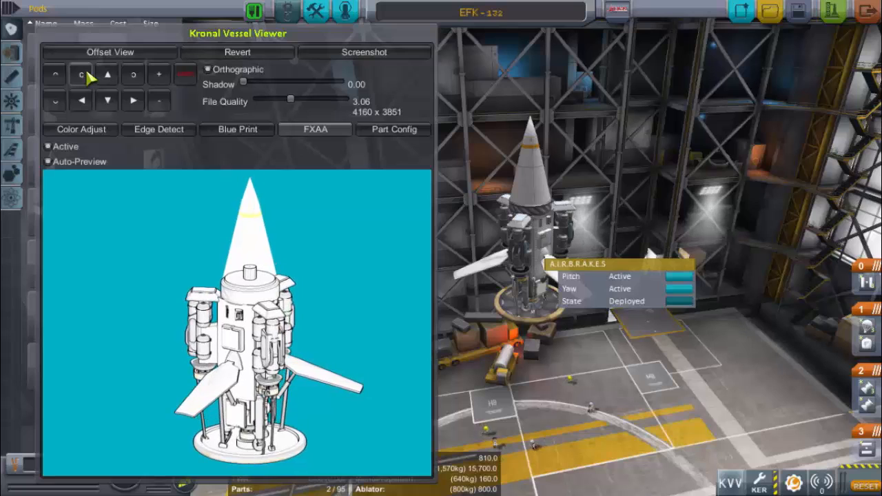
left_click(133, 76)
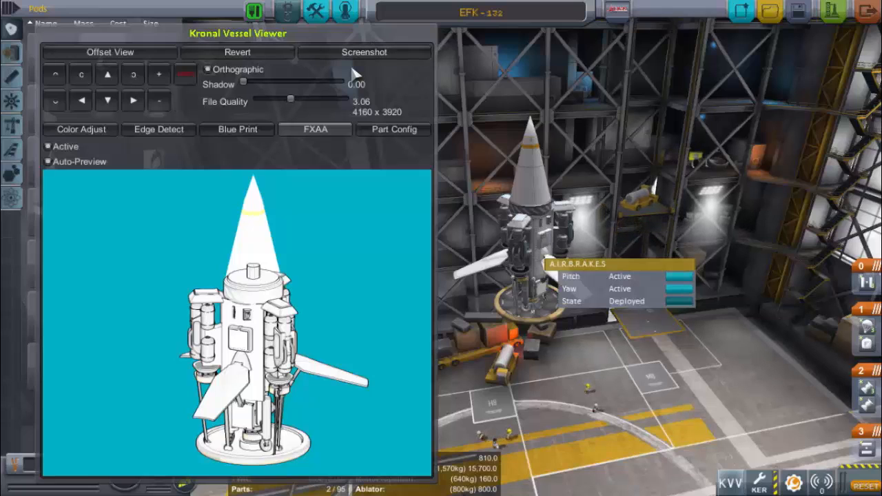
- Close the vessel viewer, show the Kerbal Engineer Redux stage data, and examine the craft's engine pod and airbrakes up close
key("Escape")
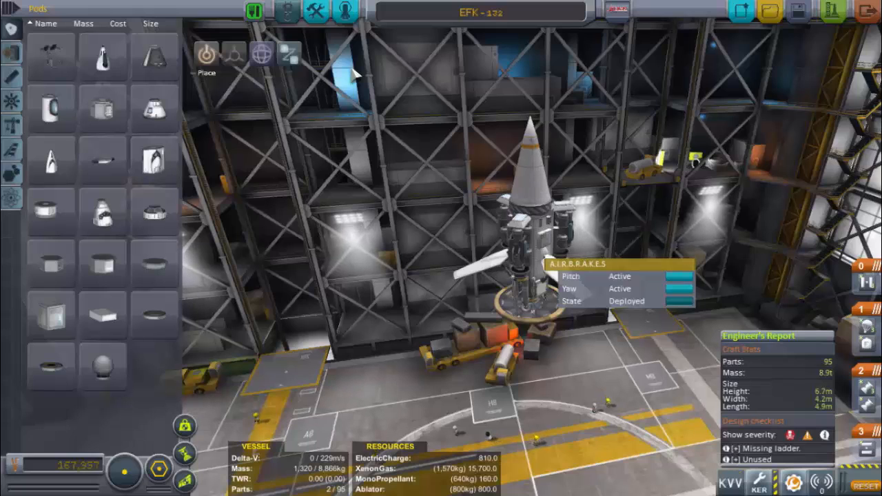
key("backslash")
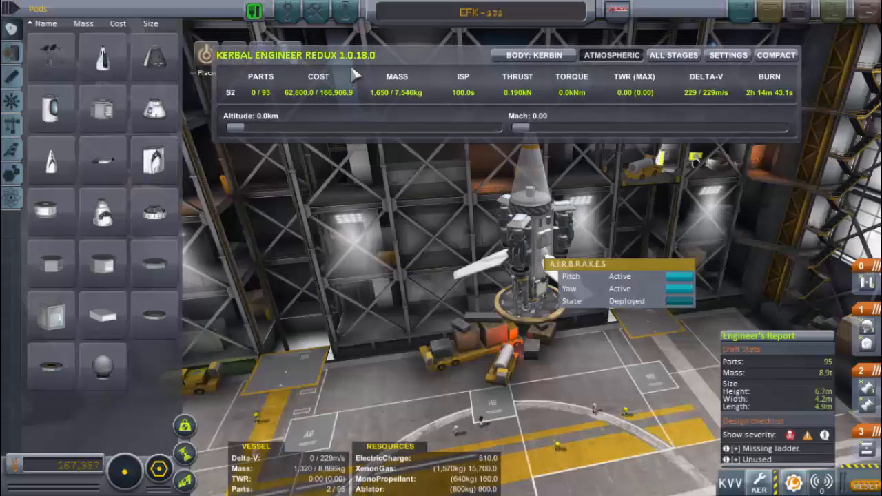
mouse_move(235, 128)
left_mouse_down()
mouse_move(494, 127)
mouse_move(236, 127)
left_mouse_up()
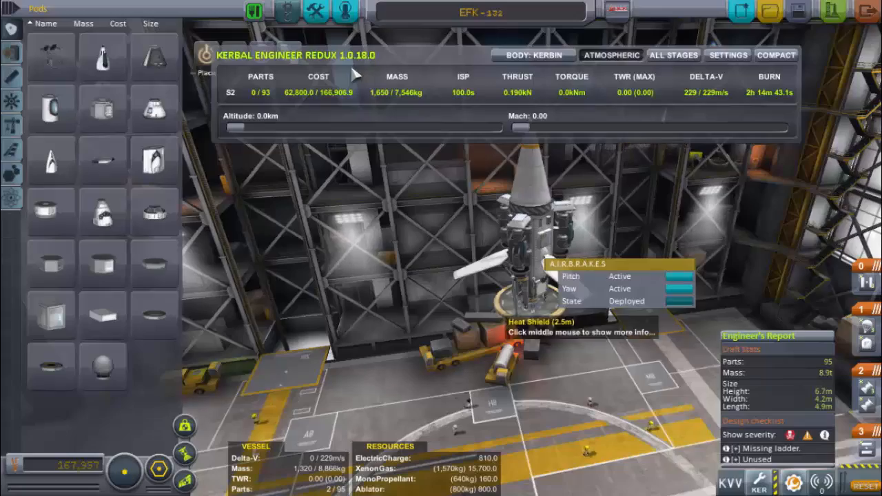
scroll(353, 75, "up", 10)
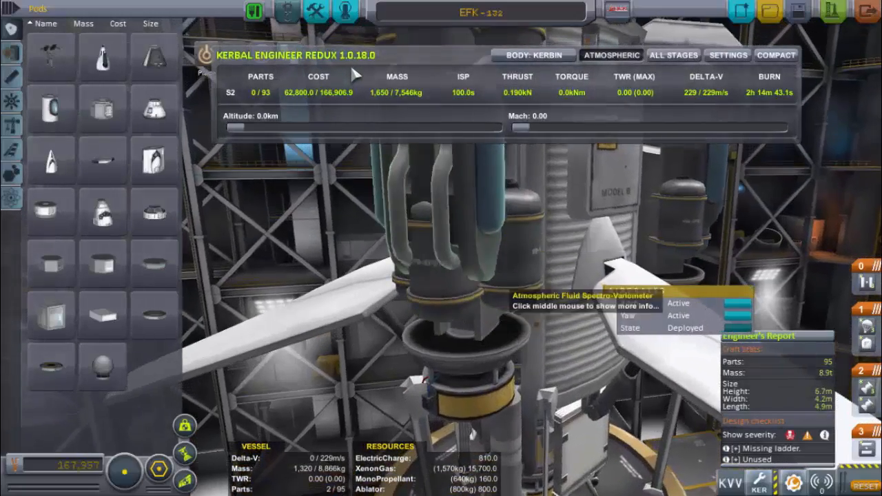
scroll(354, 74, "down", 10)
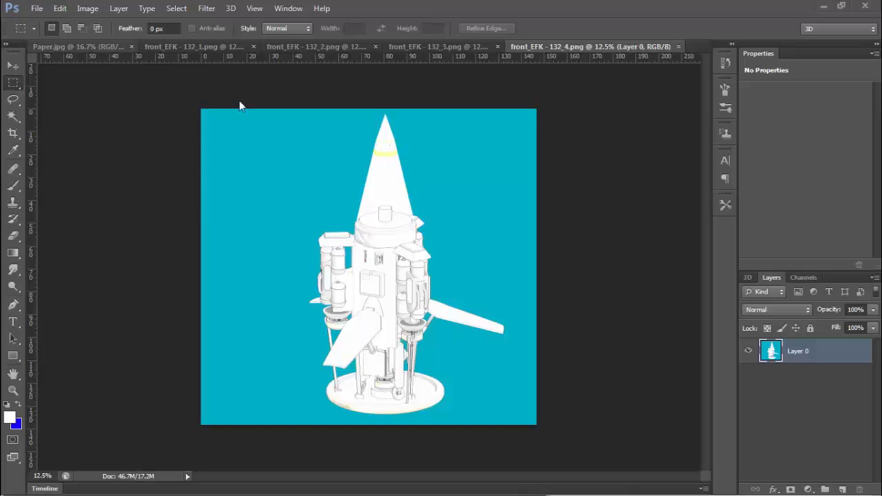
- In Photoshop, delete the cyan background surrounding the craft in front_EFK - 132_4.png using the Magic Wand Tool
left_click(13, 124)
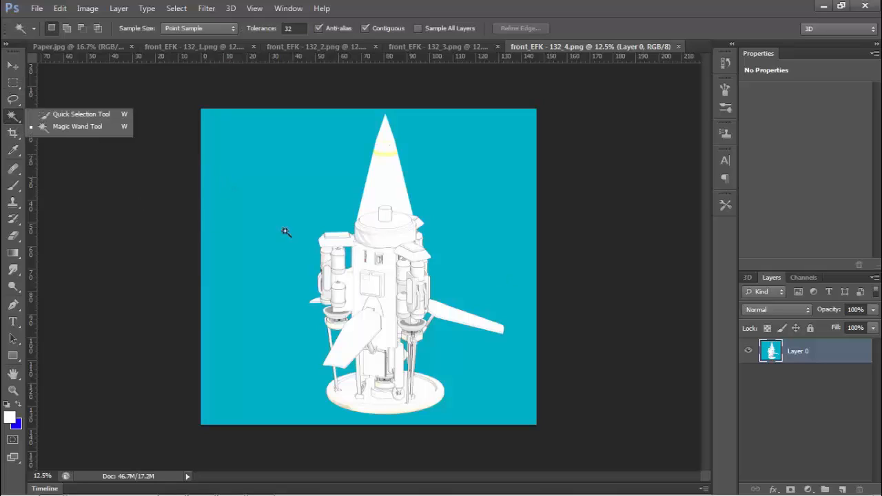
left_click(87, 127)
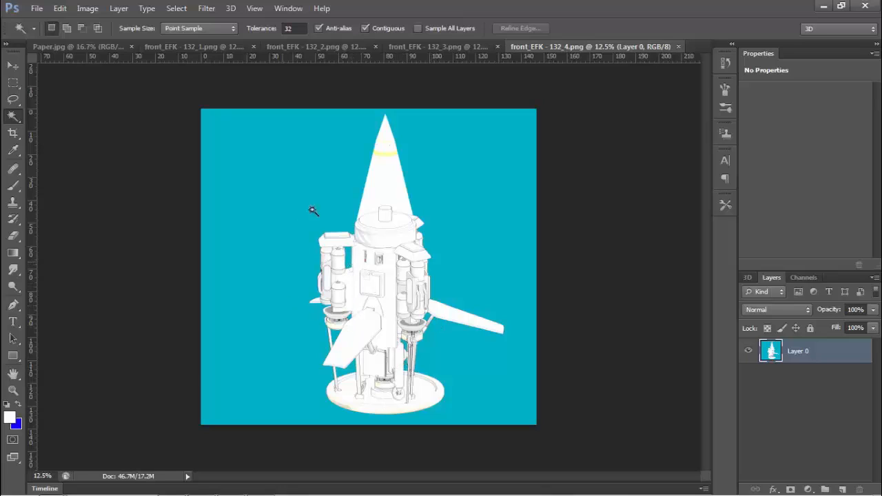
left_click(362, 211)
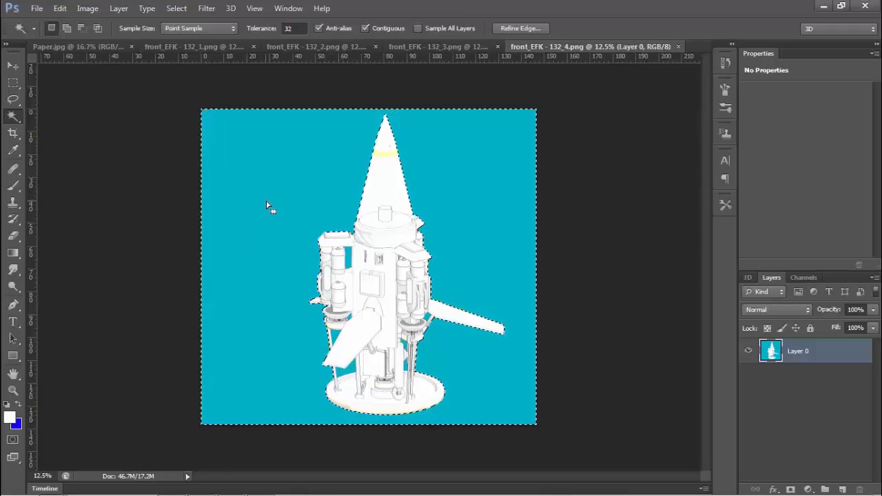
key("Delete")
- Delete the enclosed cyan patches between the left tank pod and the hull and below that pod's engine
scroll(362, 270, "up", 3)
scroll(349, 261, "up", 3)
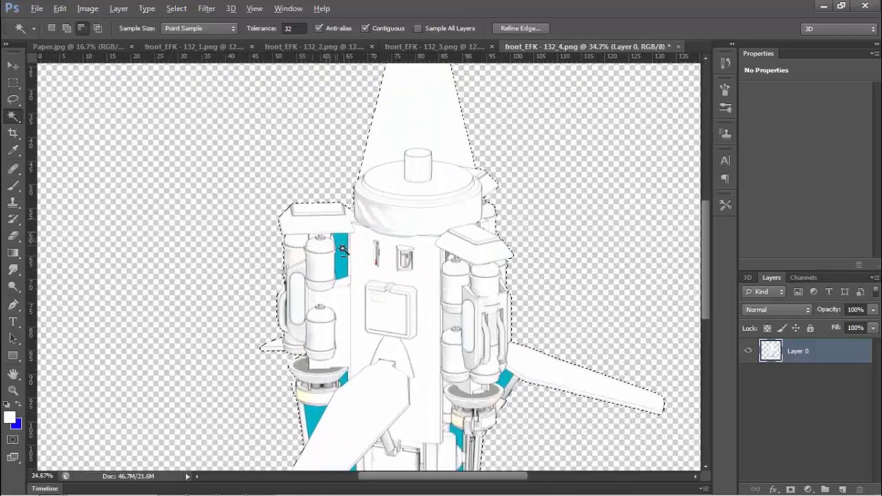
left_click(342, 250)
key("Delete")
scroll(322, 289, "down", 2)
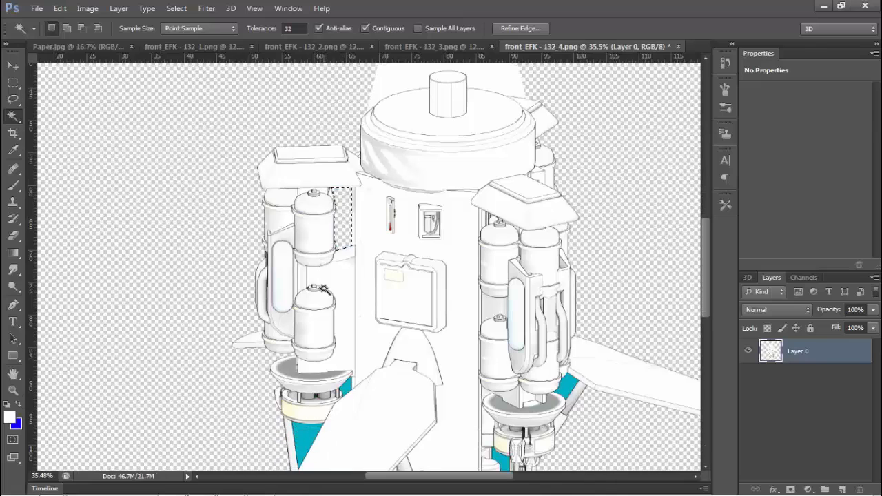
left_click(307, 436)
key("Delete")
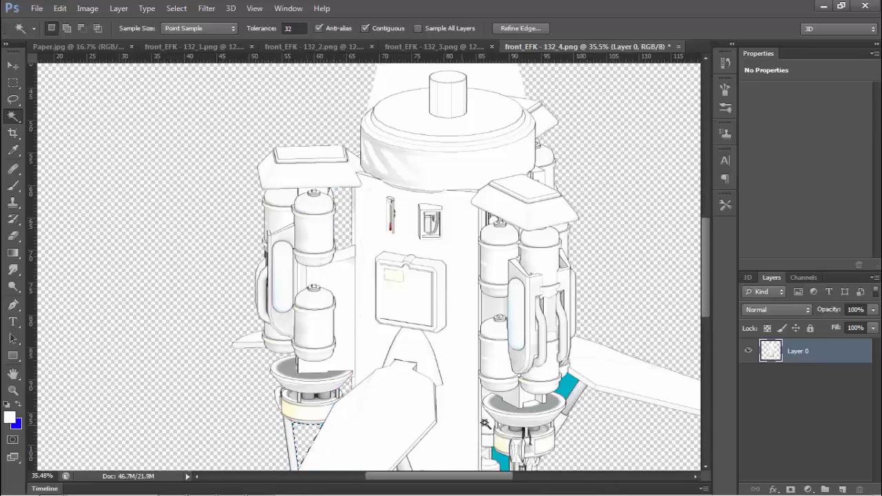
- Delete the remaining cyan patches around the right engine pod and between the landing legs under the front airbrake, and clear the selection
scroll(507, 434, "down", 1)
left_click(568, 364)
key("Delete")
scroll(493, 309, "down", 5)
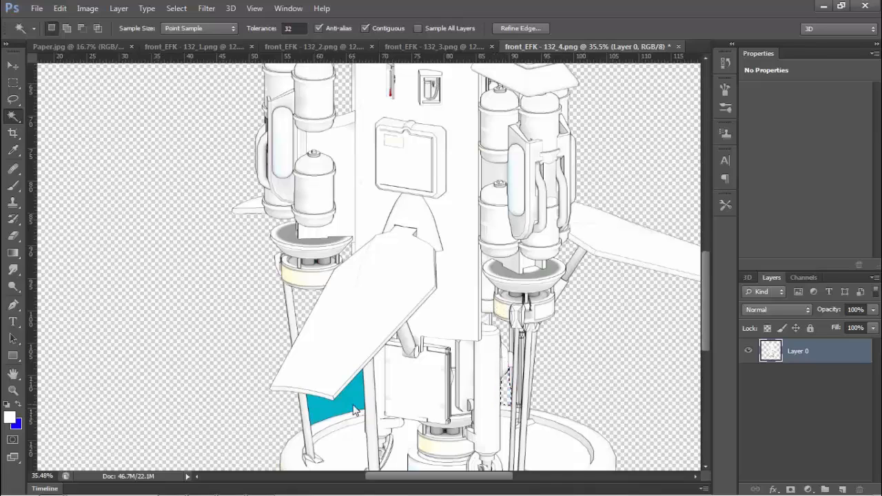
left_click(353, 410)
key("Delete")
scroll(339, 351, "down", 3)
scroll(321, 310, "down", 6)
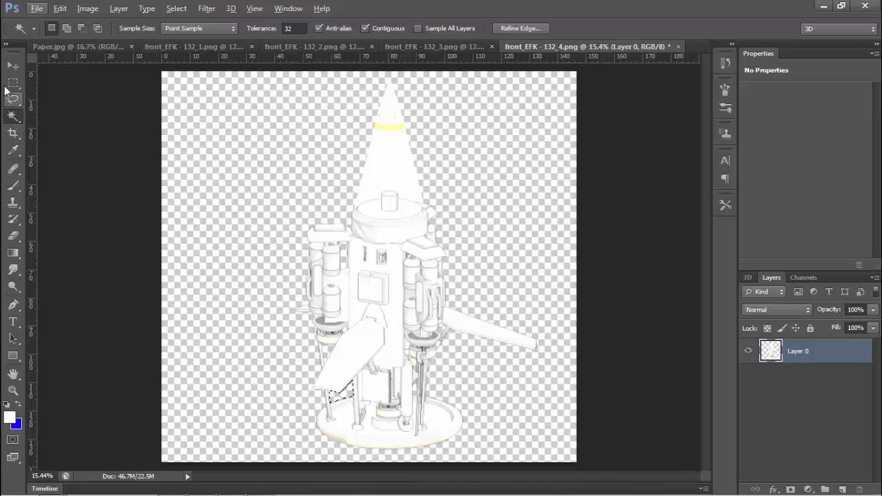
left_click(13, 82)
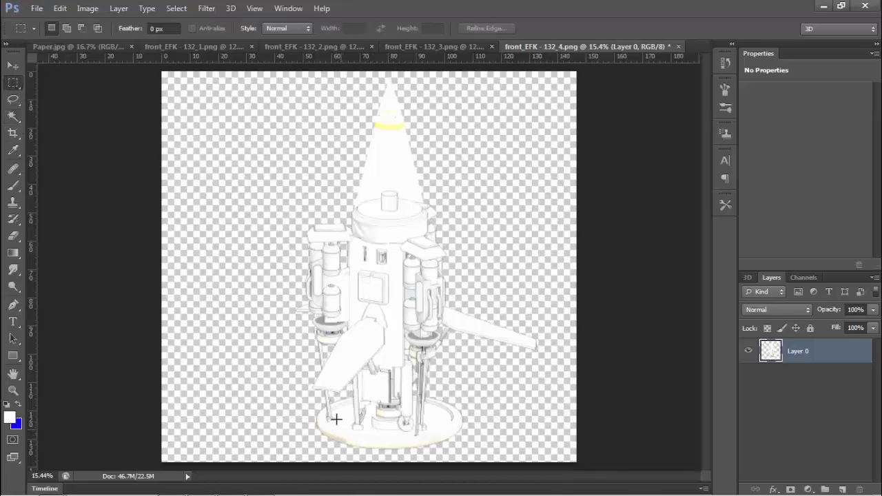
- Desaturate the craft layer to turn the yellow nose-cone band and the other coloured details grey
scroll(345, 285, "up", 4)
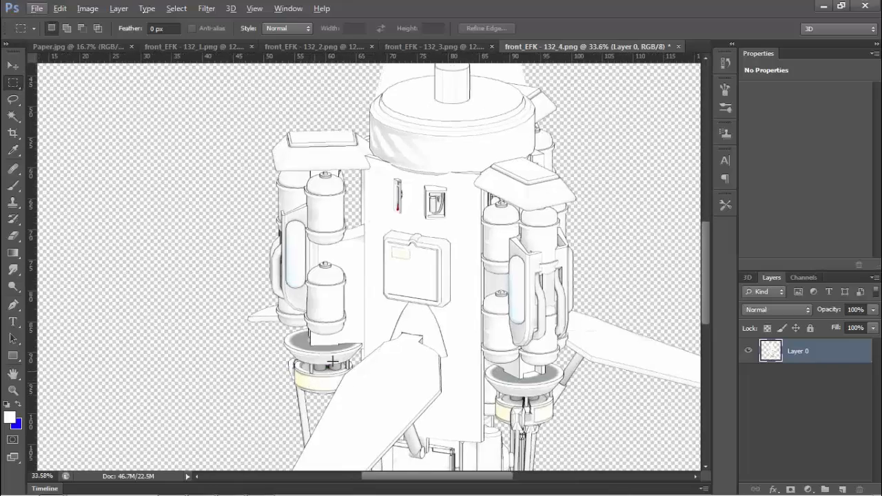
scroll(447, 111, "up", 5)
scroll(426, 152, "down", 4)
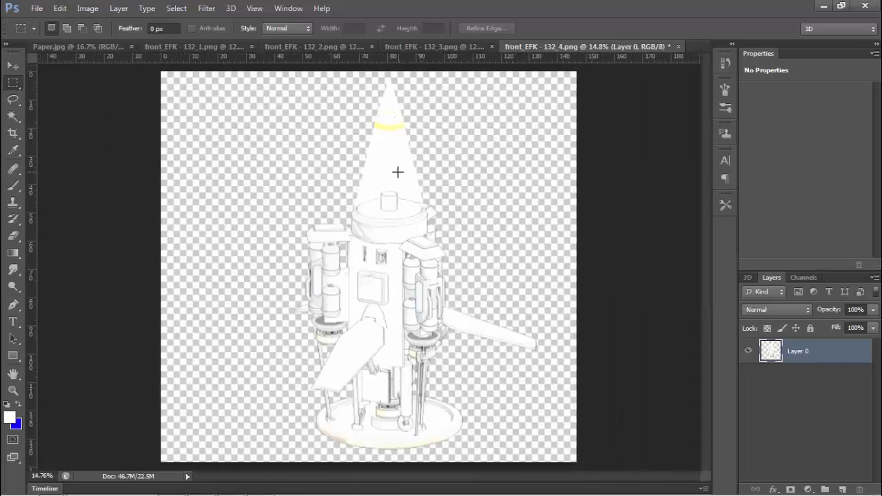
scroll(398, 173, "up", 1)
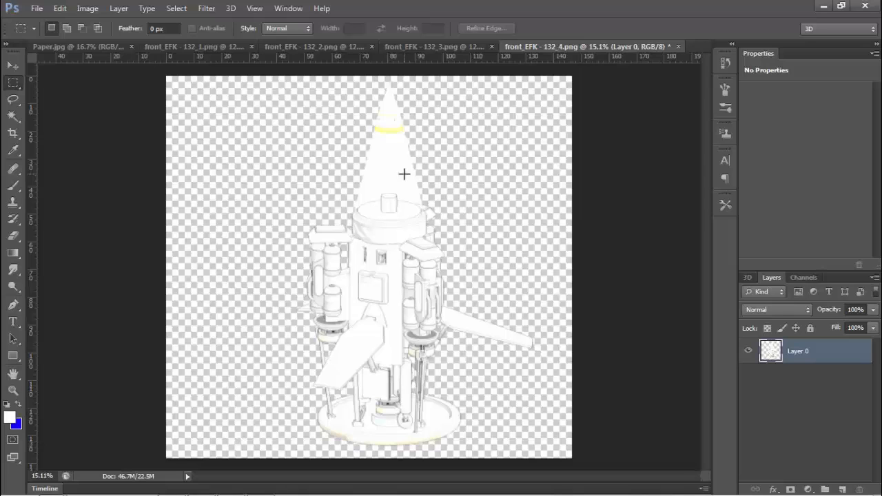
scroll(400, 196, "up", 5)
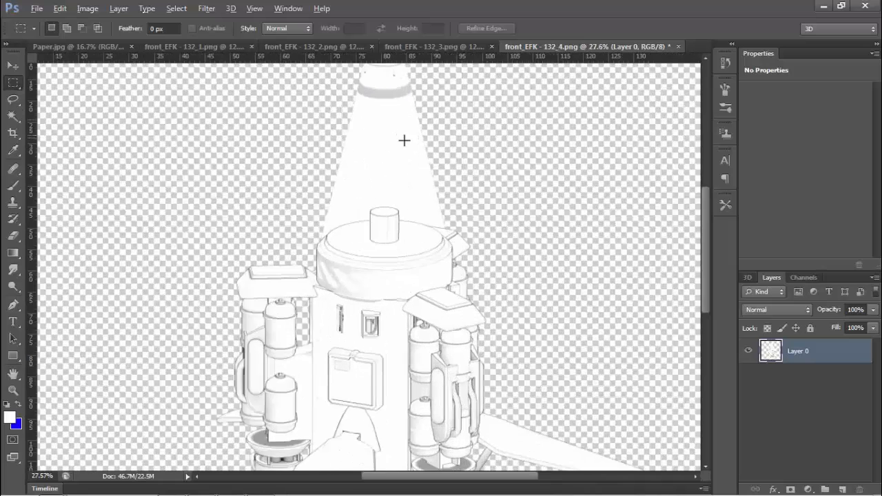
scroll(351, 260, "up", 3)
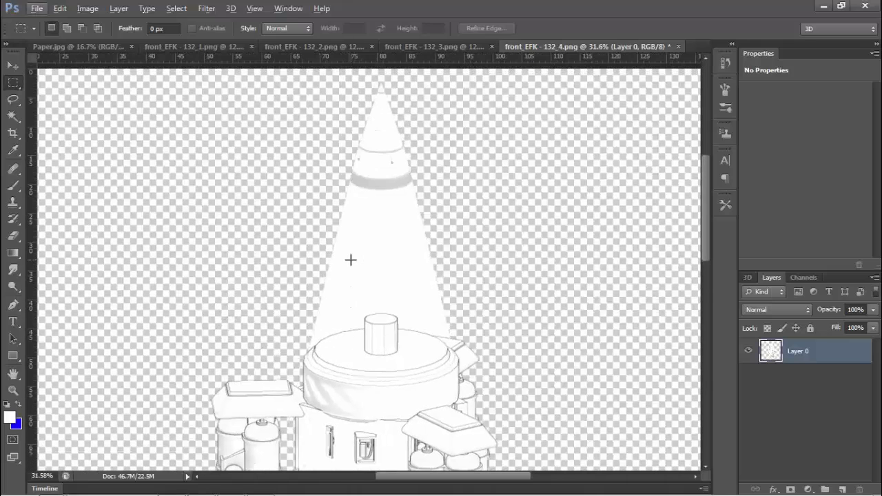
- Apply the Find Edges filter to the craft layer to strengthen its outlines
left_click(207, 9)
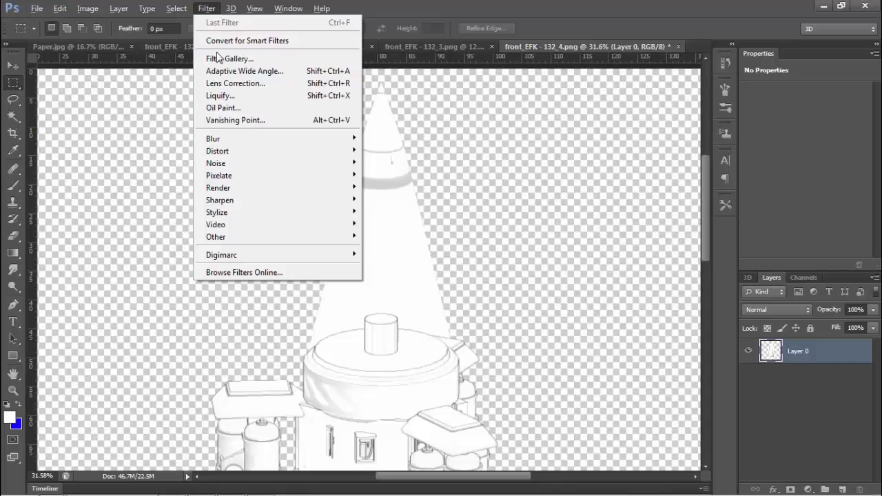
mouse_move(289, 213)
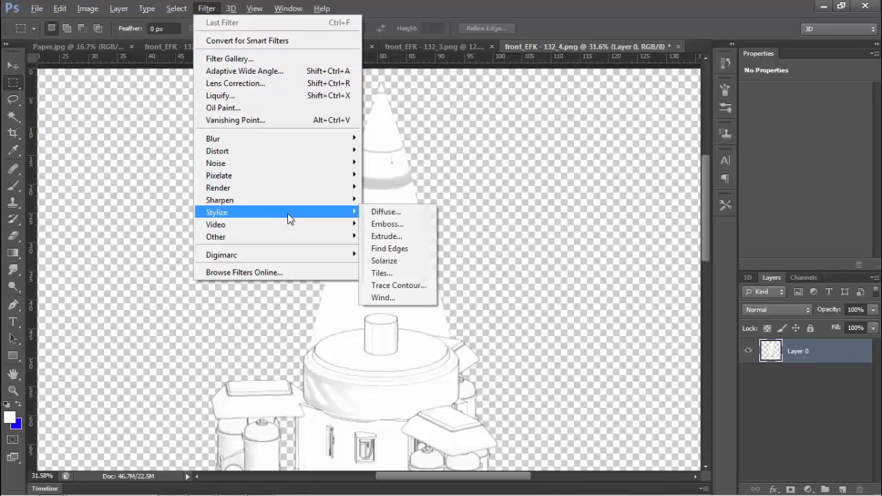
left_click(394, 250)
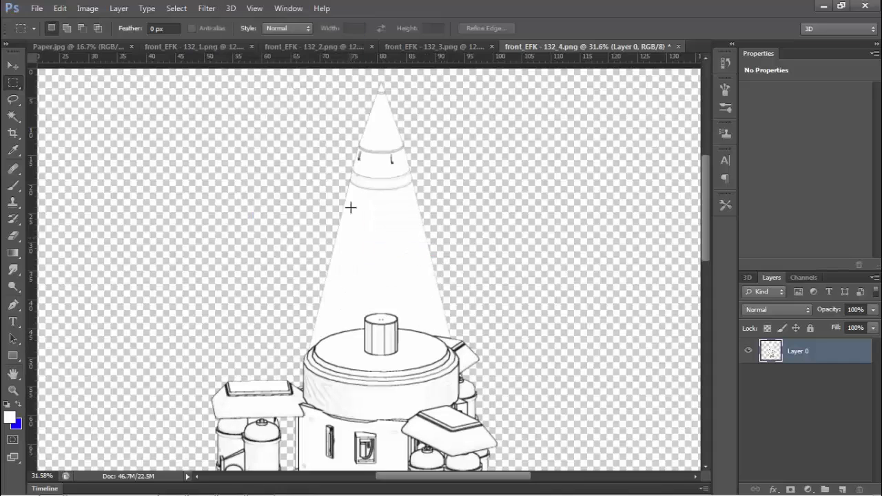
- Check the craft's outlines up close and invert the layer's colours to get white lines on black
scroll(333, 317, "up", 6)
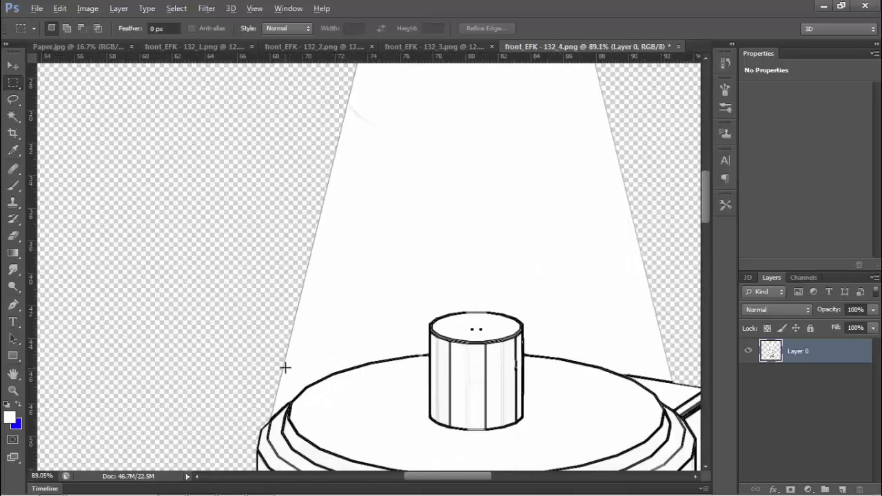
scroll(294, 228, "down", 9)
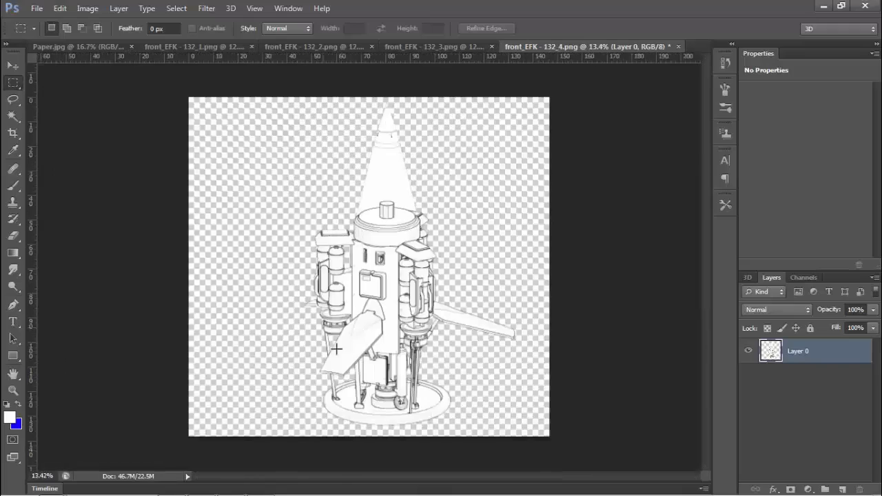
scroll(320, 198, "up", 1)
scroll(320, 197, "down", 2)
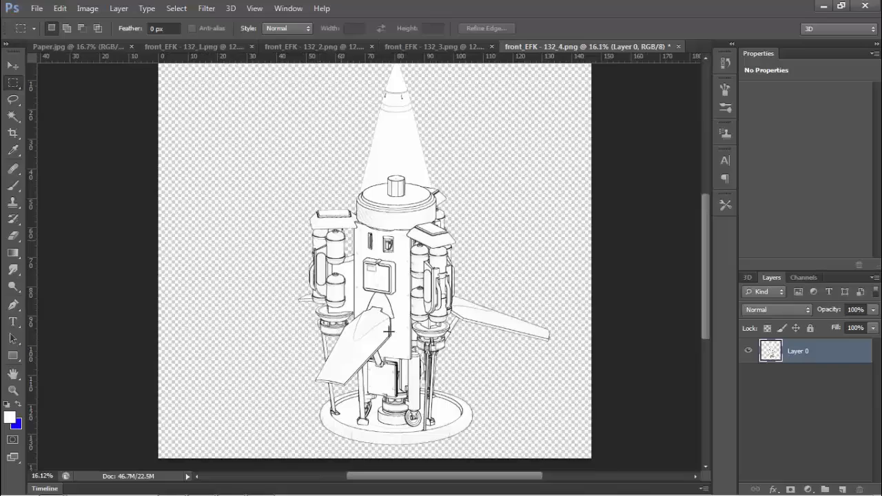
scroll(388, 331, "up", 11)
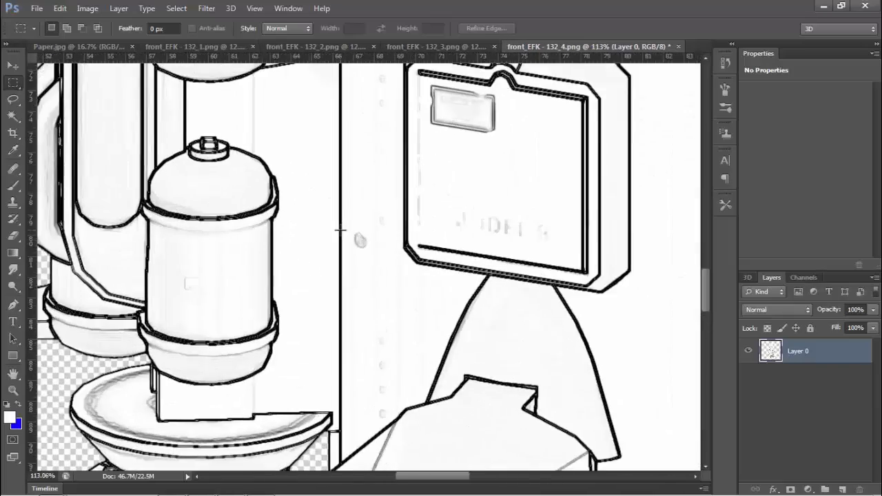
scroll(340, 229, "up", 6)
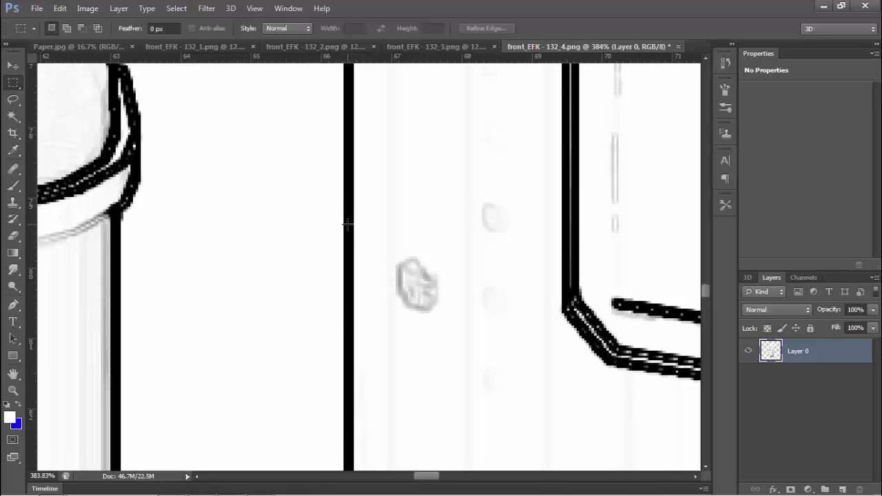
key("ctrl+u")
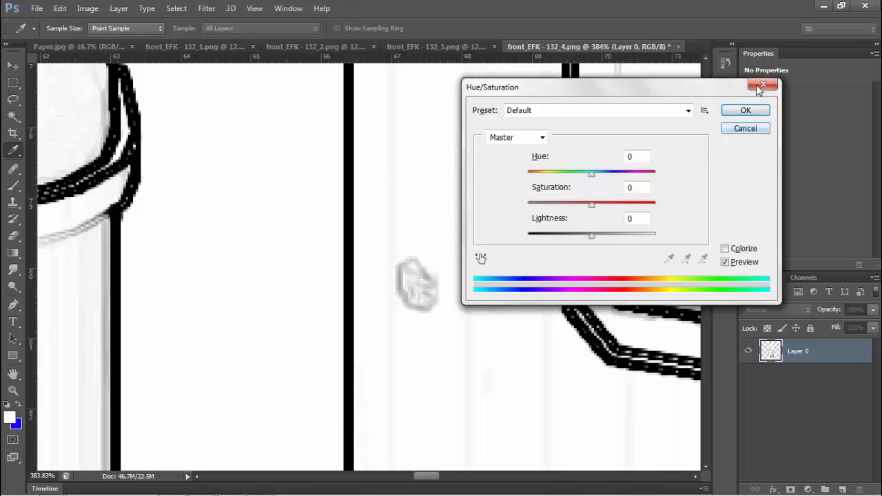
left_click(759, 89)
key("ctrl+i")
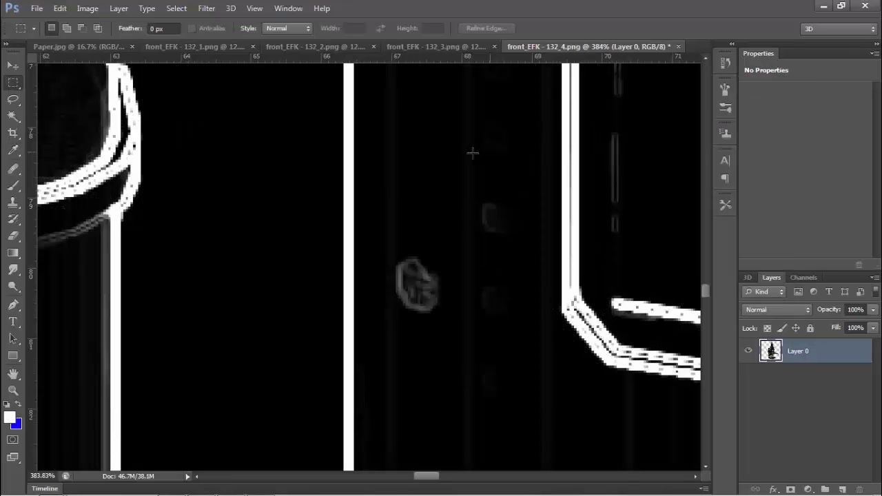
scroll(344, 172, "down", 10)
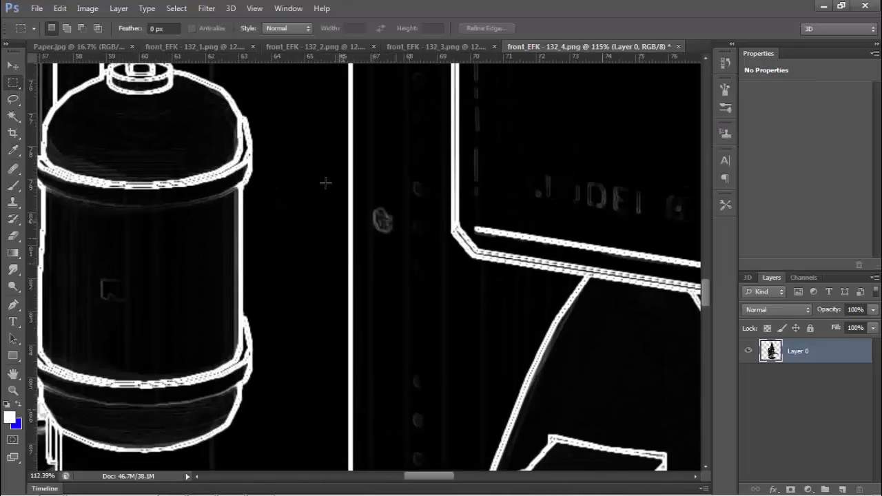
- Cut the inverted craft out of front_EFK - 132_4.png and paste it into Paper.jpg as a new layer
scroll(219, 169, "down", 6)
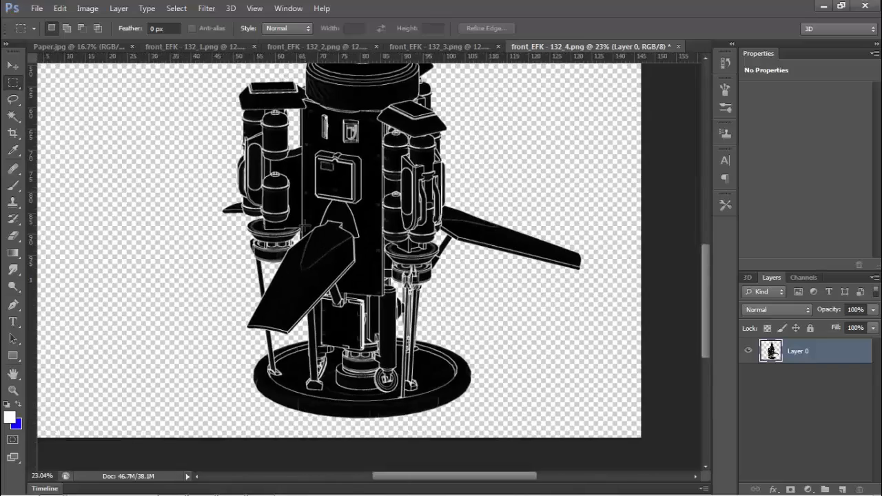
scroll(478, 342, "up", 1)
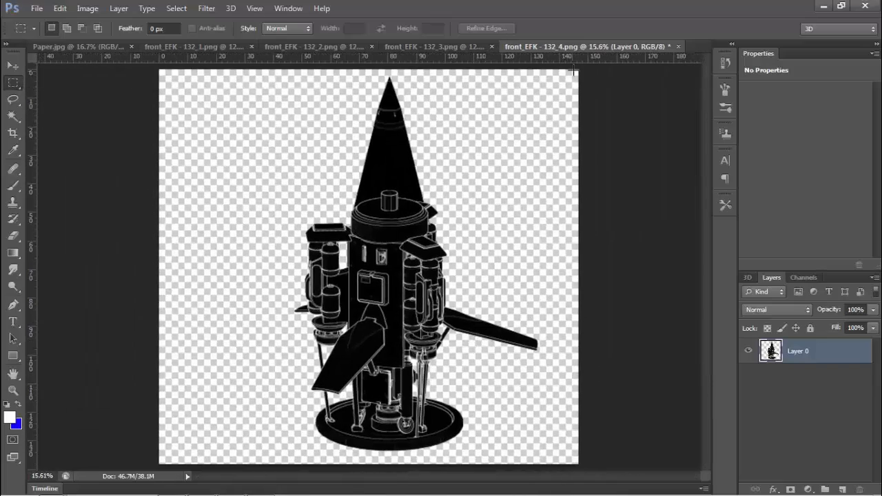
left_click_drag(581, 70, 165, 483)
key("ctrl+x")
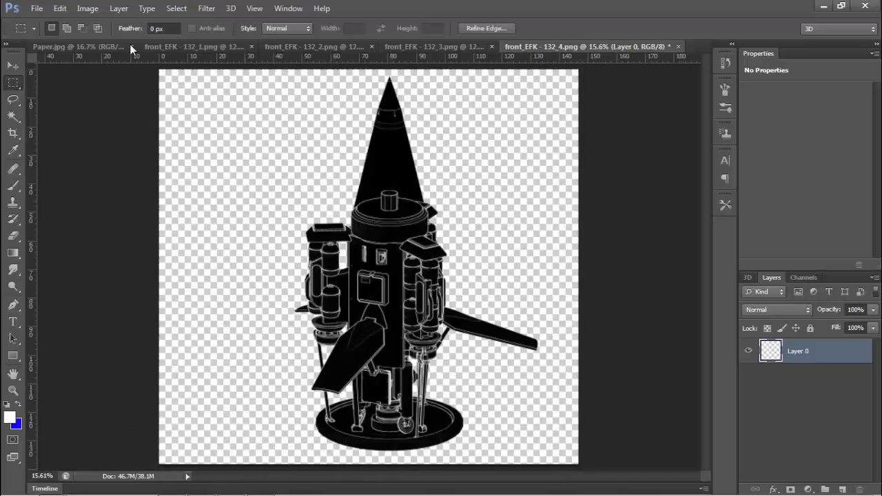
left_click(69, 45)
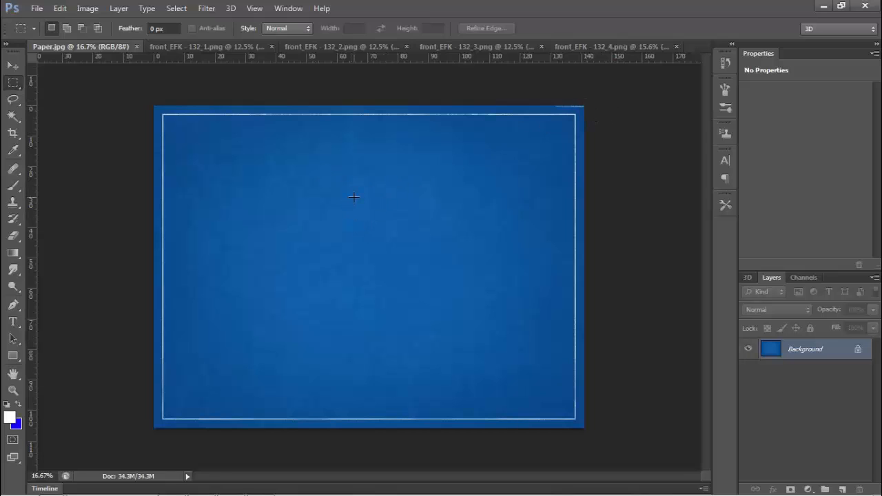
key("ctrl+v")
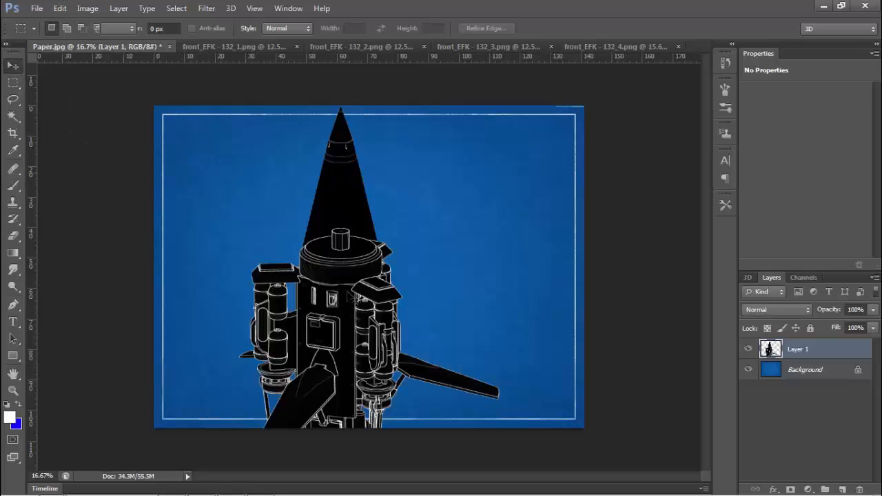
- Scale the pasted craft down to about 44% and place it in the right half of the blueprint sheet
left_click_drag(351, 295, 350, 275)
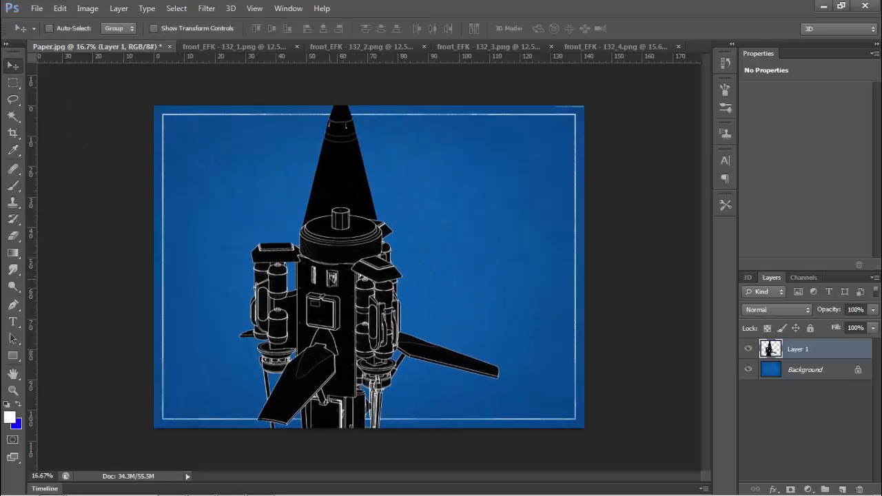
key("ctrl+t")
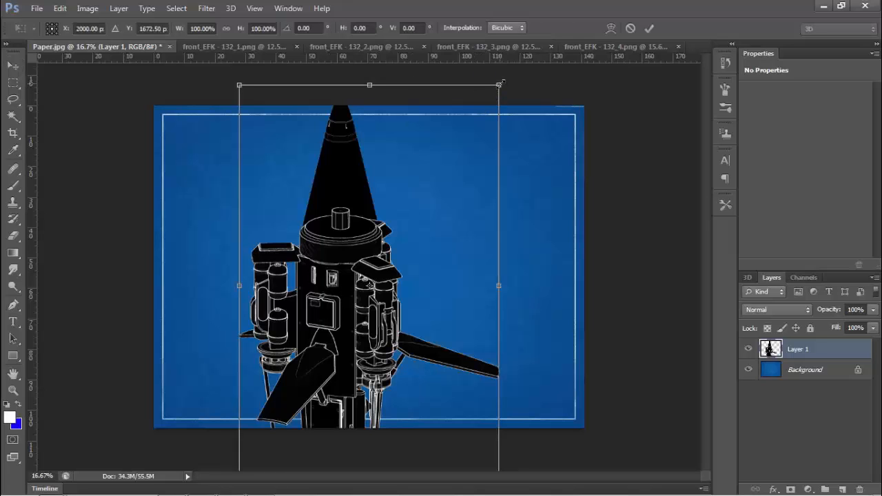
left_click_drag(498, 84, 333, 337)
left_click_drag(276, 386, 431, 182)
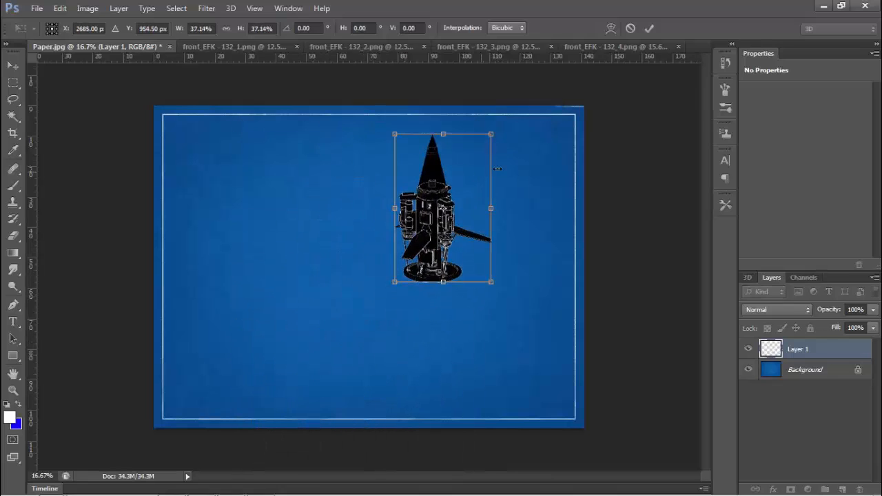
left_click_drag(495, 135, 508, 104)
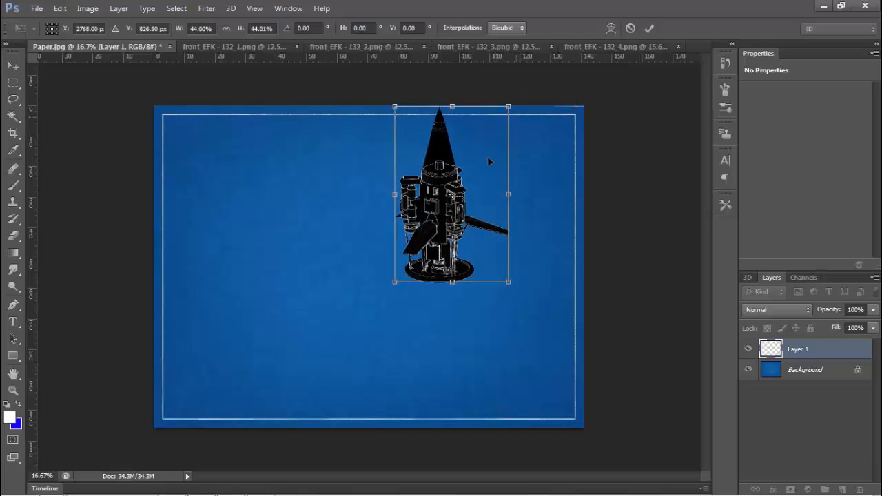
left_click_drag(473, 176, 473, 205)
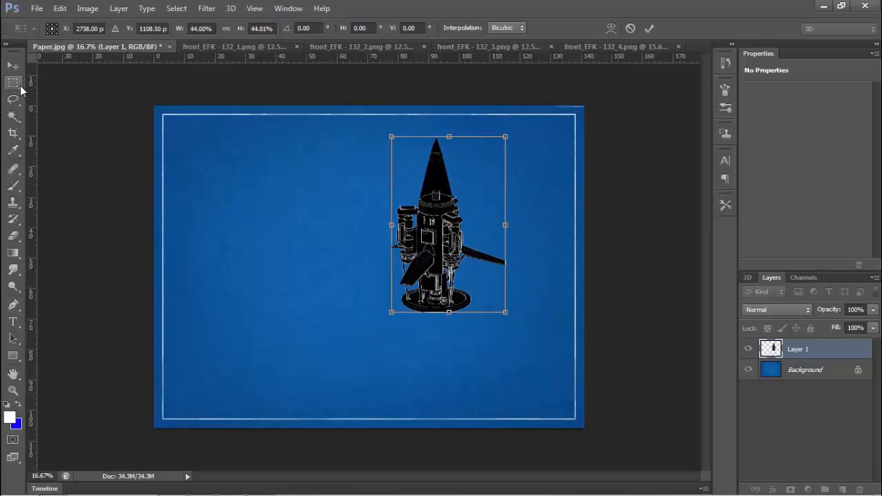
key("Return")
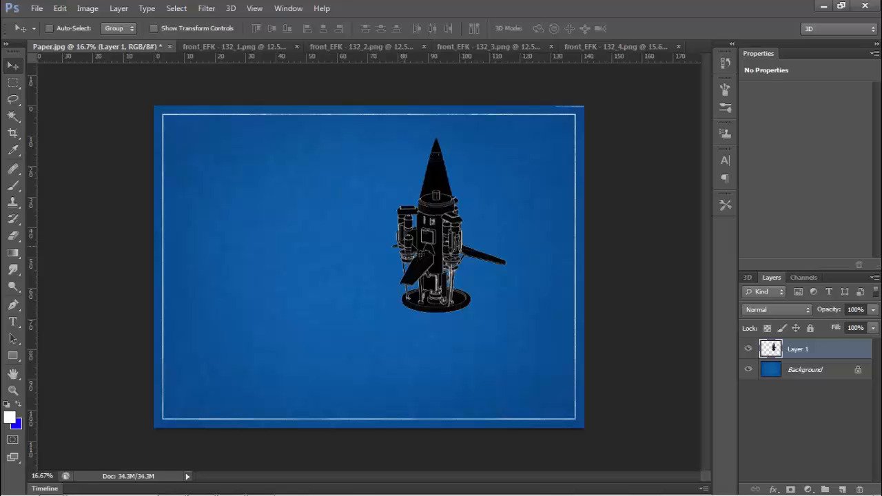
- Set the blend mode of the perspective craft layer to Screen so only its white lines remain
scroll(464, 223, "up", 6)
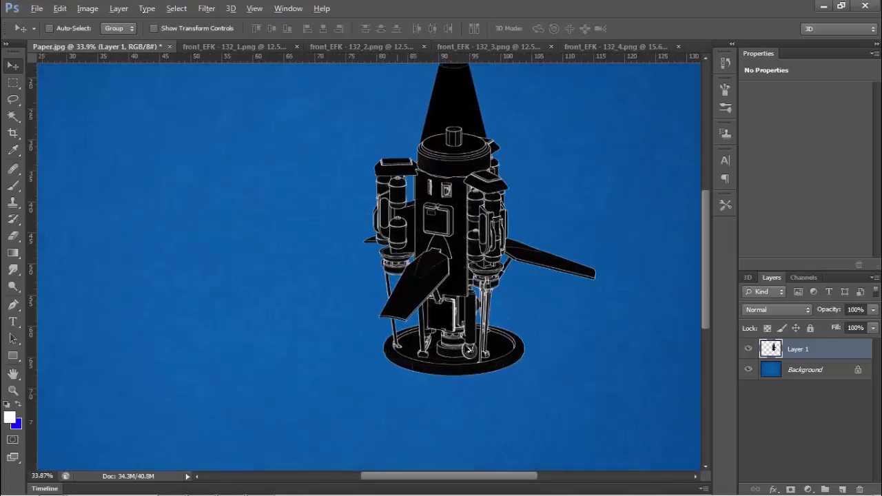
scroll(444, 354, "down", 5)
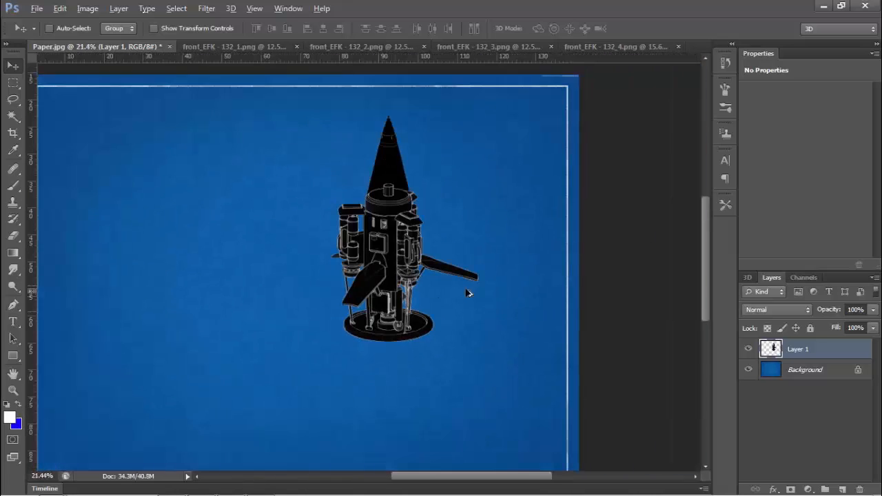
left_click(773, 309)
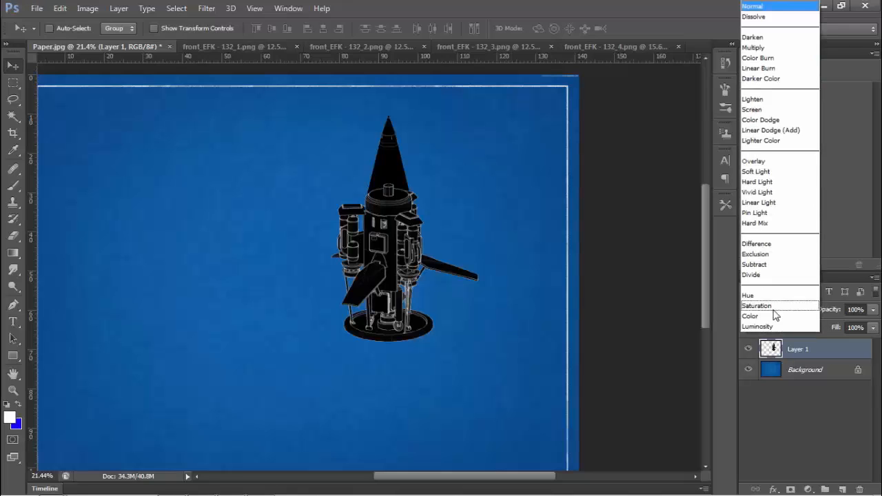
left_click(759, 112)
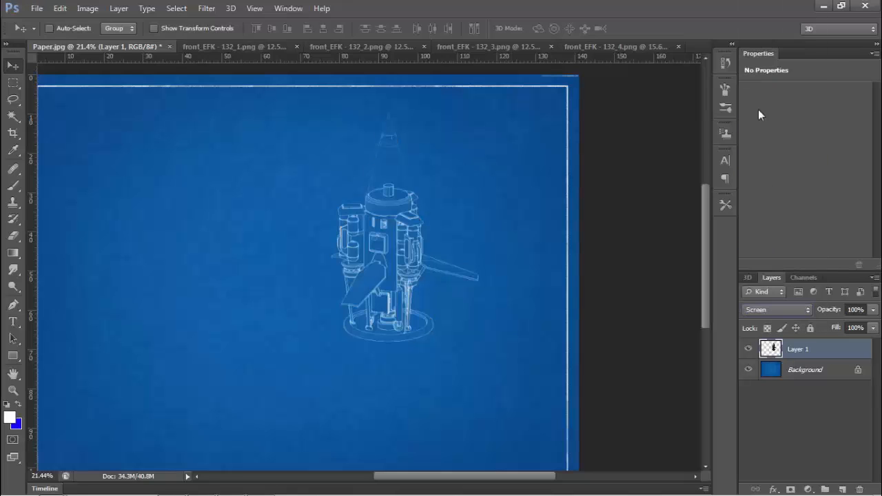
- Check the perspective line art up close and move the craft further towards the sheet's right border
key("alt")
left_click(11, 84)
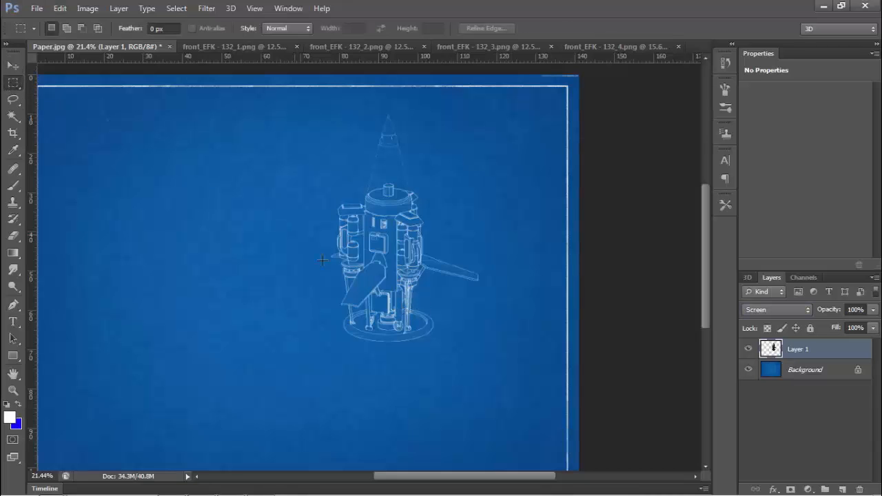
scroll(345, 275, "up", 6)
scroll(372, 227, "down", 5)
scroll(433, 173, "down", 3)
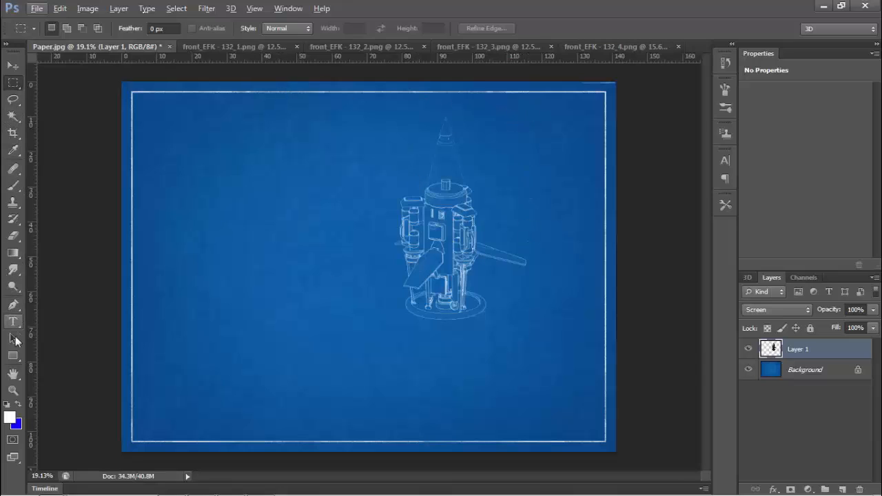
left_click(12, 66)
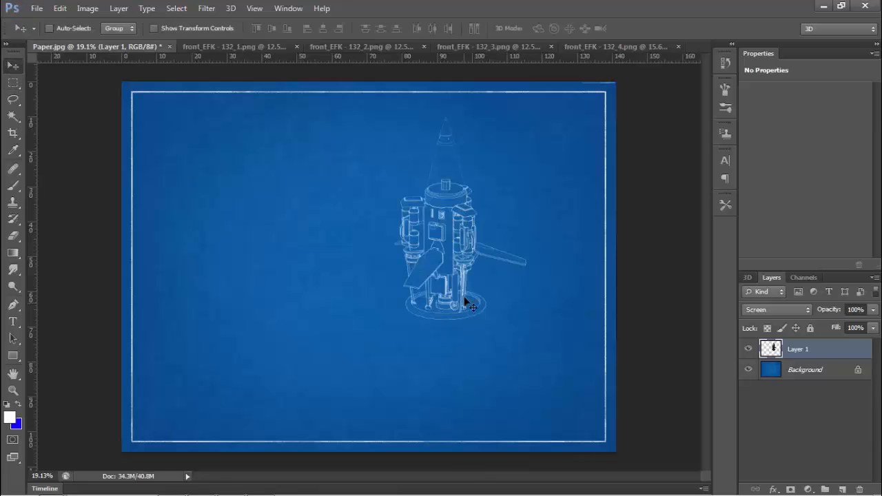
left_click_drag(467, 301, 521, 289)
- Delete the cyan background around the top view in front_EFK - 132_1.png and clear the selection
left_click(220, 46)
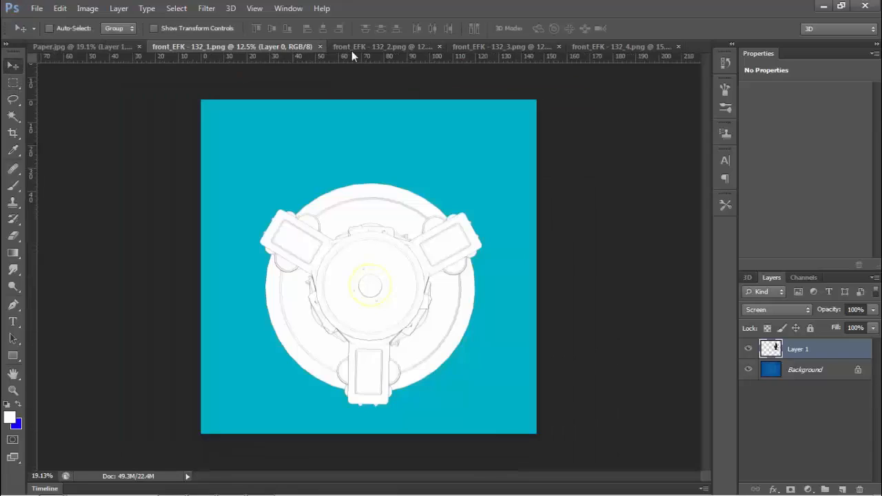
left_click(12, 116)
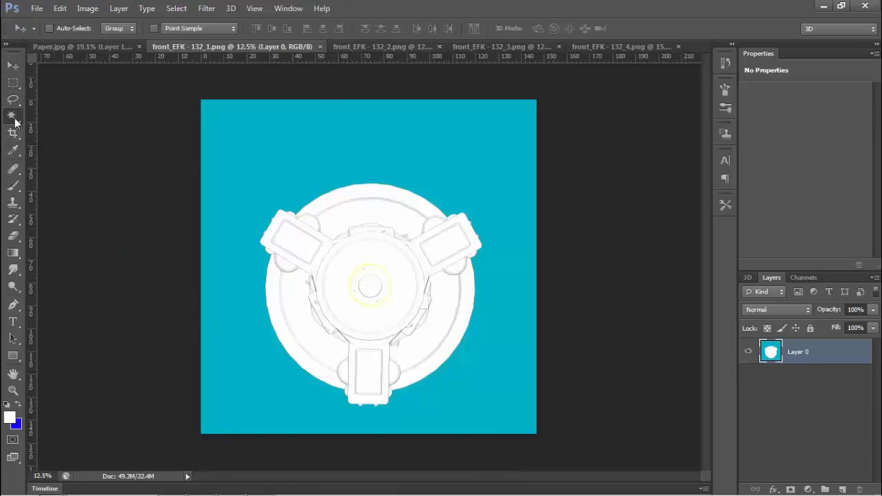
left_click(374, 145)
key("Delete")
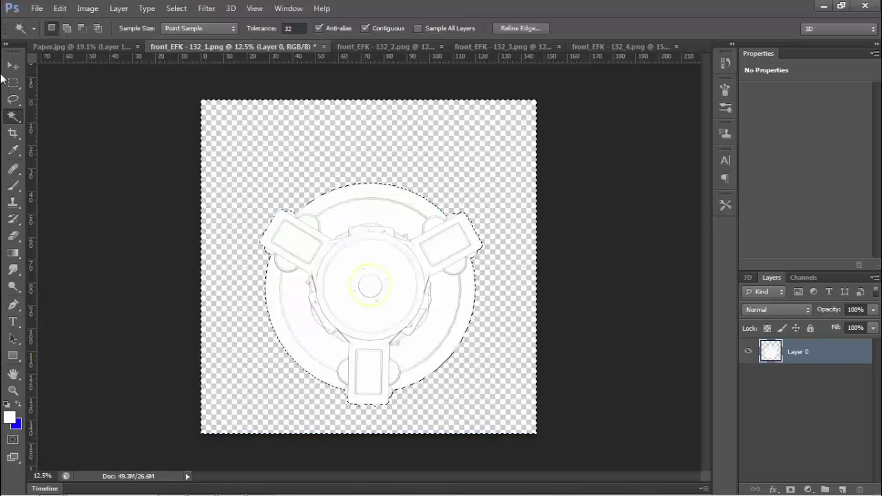
left_click(11, 81)
left_click(337, 182)
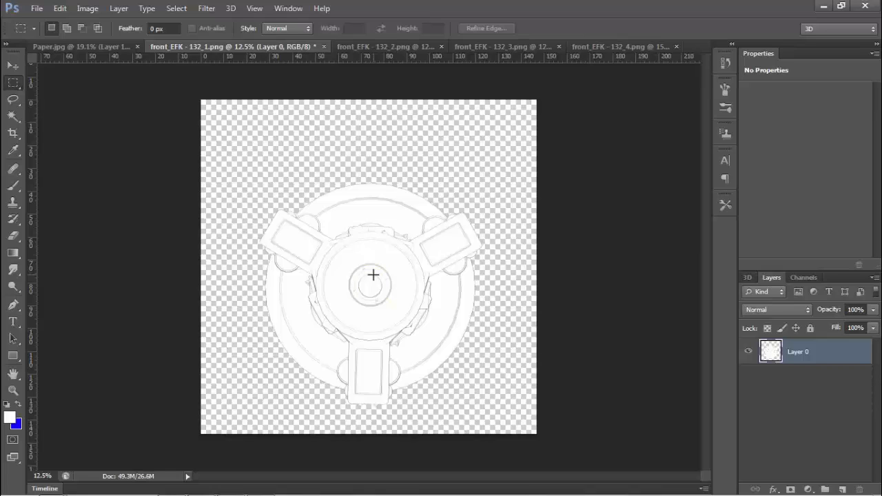
- Apply the Find Edges filter to the top view and invert its colours to white lines on black
left_click(217, 10)
left_click(228, 23)
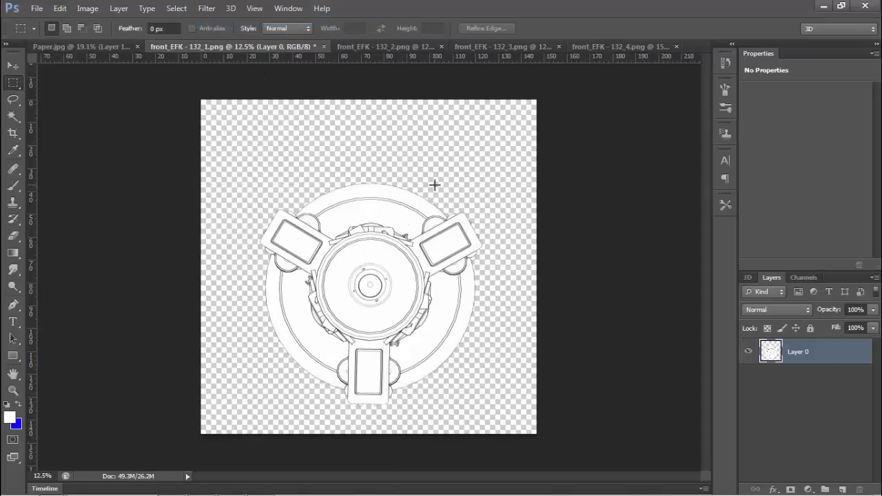
key("ctrl+i")
- Cut the whole top view and paste it into Paper.jpg as a new layer
left_click_drag(493, 164, 254, 420)
key("ctrl+x")
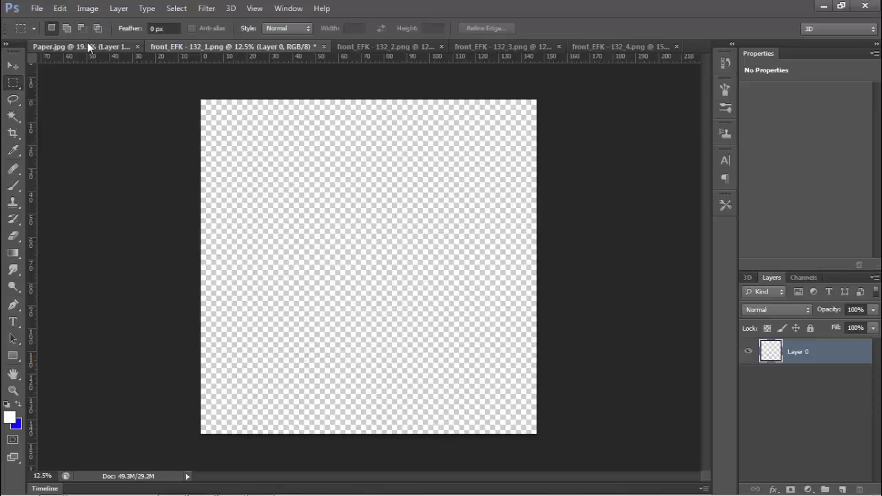
left_click(77, 46)
key("ctrl+v")
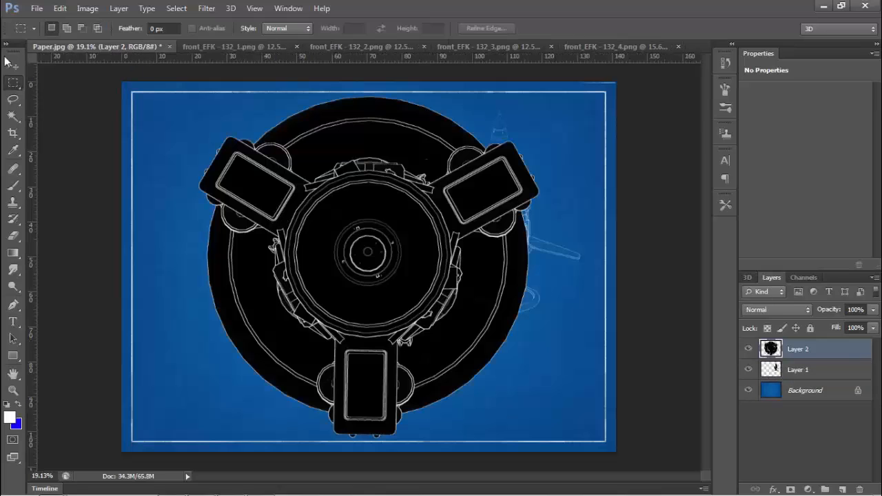
- Shrink the top view into the upper left of the blueprint sheet and set its blend mode to Screen
key("ctrl+t")
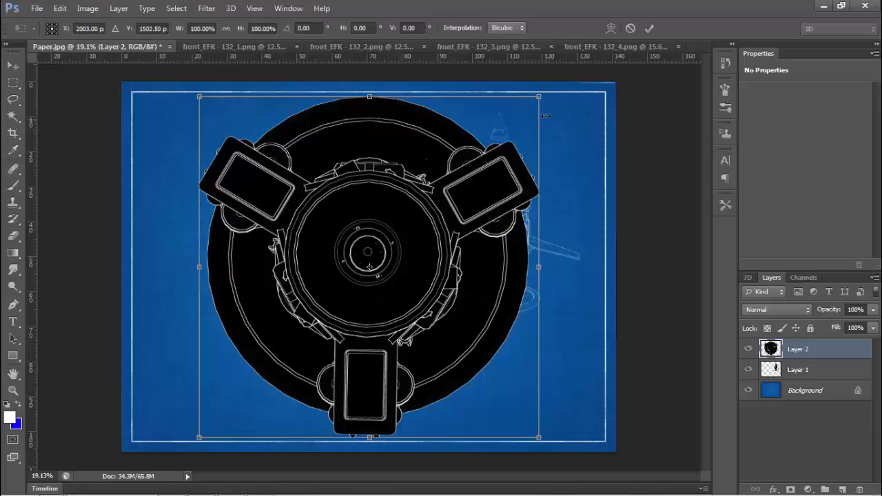
left_click_drag(538, 96, 210, 162)
left_click_drag(242, 222, 206, 202)
key("Return")
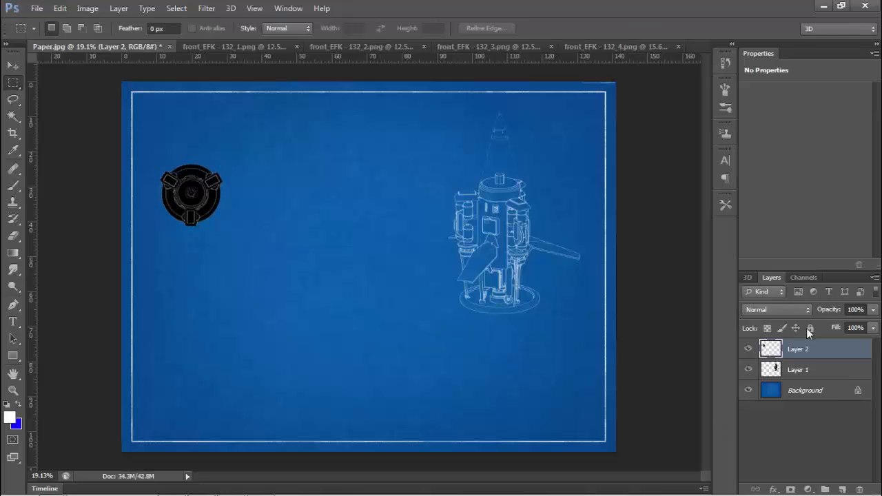
left_click(777, 310)
left_click(746, 111)
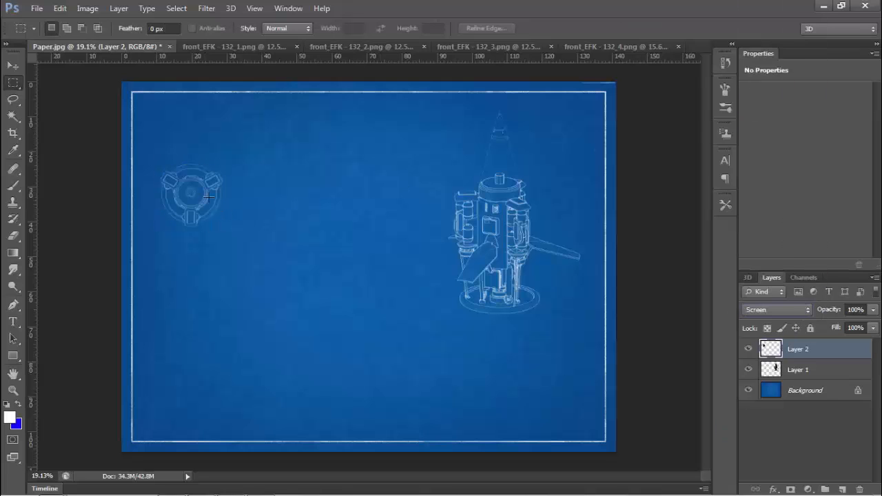
- Delete the cyan background around the front view in front_EFK - 132_2.png
left_click(328, 45)
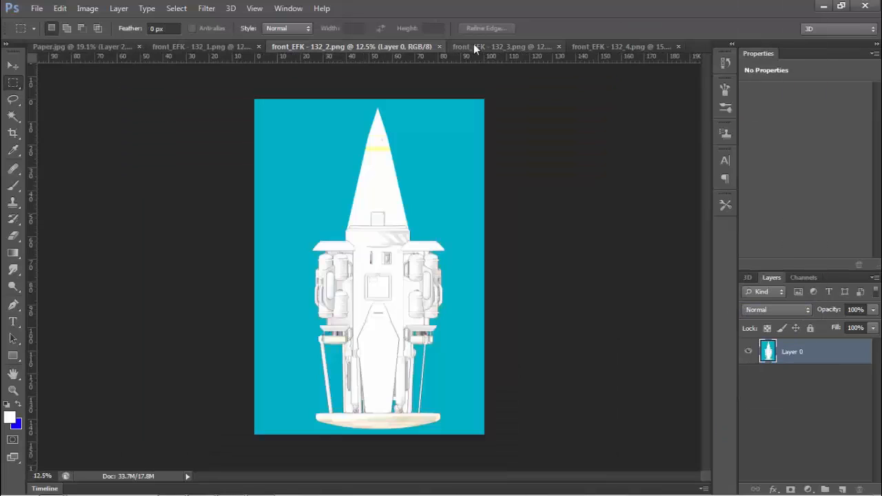
key("w")
left_click(431, 144)
key("Delete")
- Delete the cyan patches between the front view's landing legs and in the gaps above its engines
scroll(321, 328, "up", 5)
left_click(356, 390)
key("Delete")
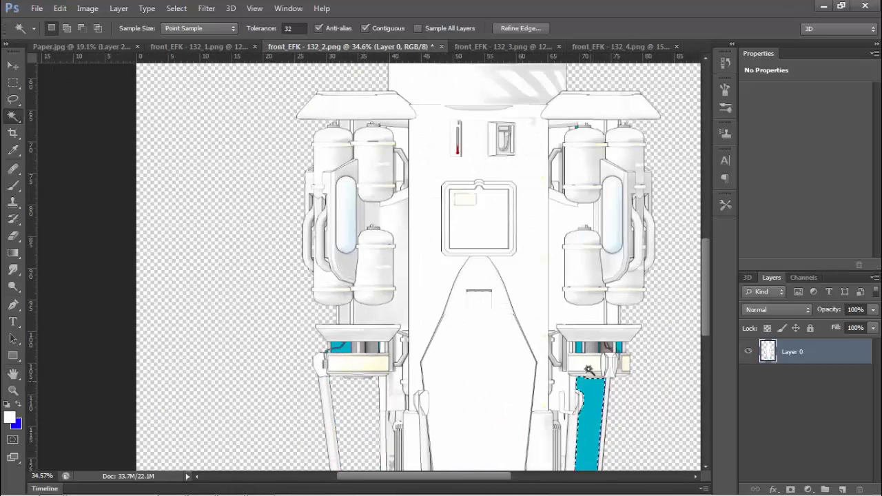
left_click(587, 383)
key("Delete")
left_click(341, 348)
key("Delete")
- Apply the Find Edges filter to the front view and invert its colours to white lines on black
key("m")
key("ctrl+0")
left_click(207, 8)
left_click(210, 21)
key("ctrl+i")
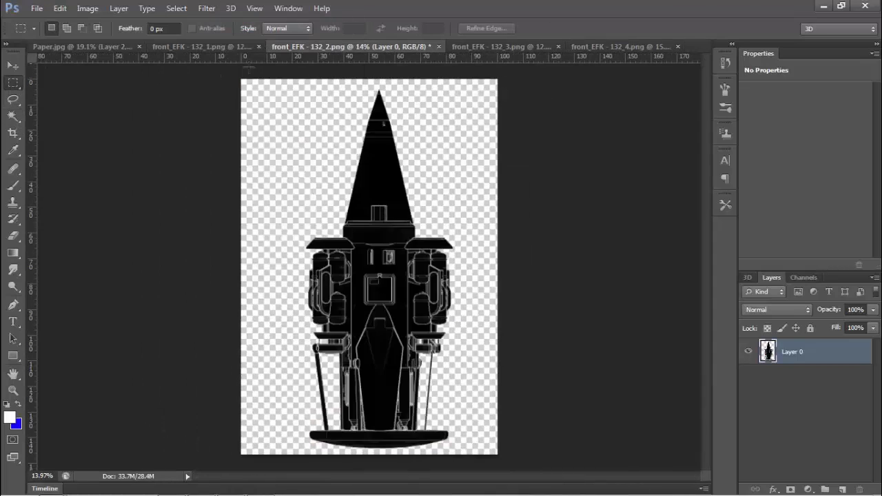
- Copy the whole front view and paste it into Paper.jpg as a new layer
key("ctrl+a")
key("ctrl+c")
left_click(83, 46)
key("ctrl+v")
- Scale the front view down and place it in the lower left of the sheet, directly below the top view
key("ctrl+t")
left_click_drag(468, 82, 343, 388)
left_click_drag(318, 452, 211, 143)
left_click_drag(214, 192, 227, 177)
left_click_drag(200, 140, 200, 371)
key("Return")
- Set the blend mode of the front view layer to Screen
left_click(777, 309)
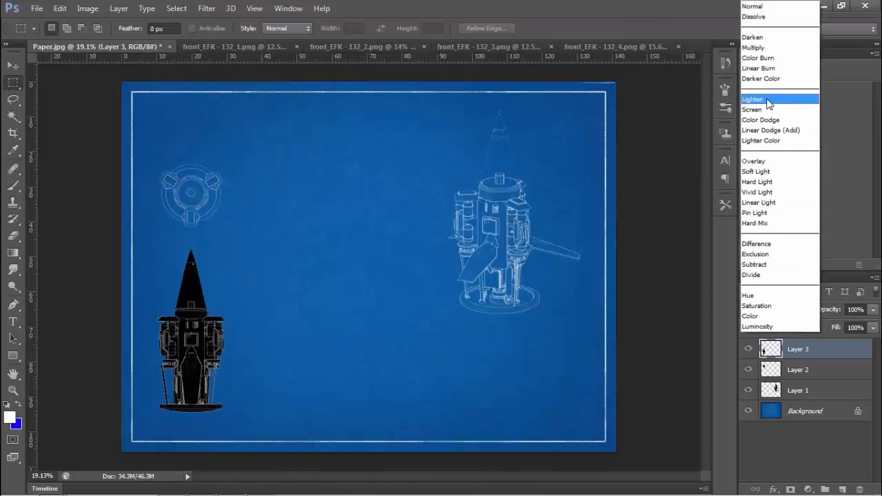
left_click(770, 110)
key("v")
- Delete the cyan background and all cyan patches between the legs and engines in front_EFK - 132_3.png, and clear the selection
left_click(290, 46)
left_click(503, 46)
key("w")
left_click(282, 134)
key("Delete")
left_click(418, 379)
key("Delete")
key("m")
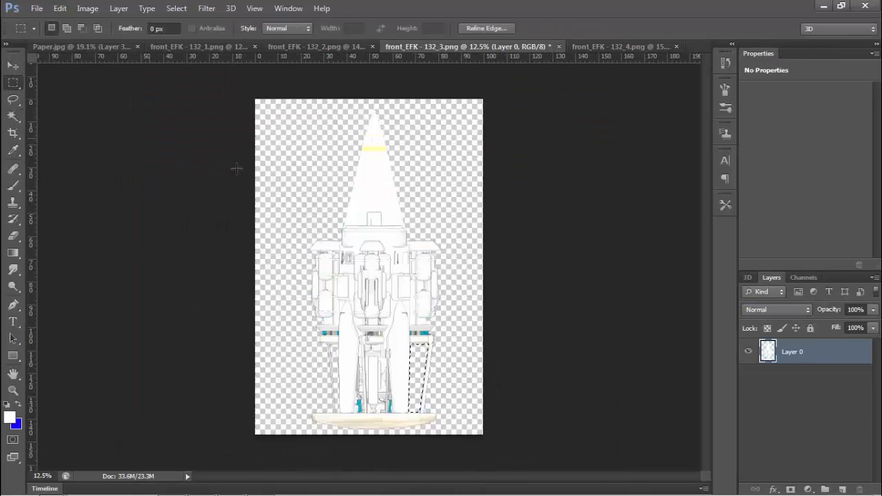
scroll(385, 401, "up", 10)
scroll(313, 210, "down", 10)
key("m")
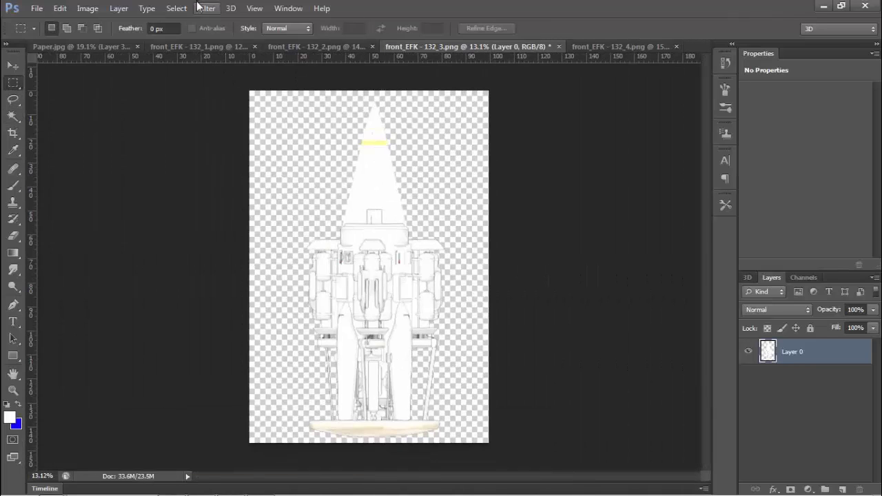
- Apply the Find Edges filter to the rear view in front_EFK - 132_3.png and invert its colours
left_click(205, 8)
left_click(360, 233)
key("ctrl+i")
- Copy the rear view and paste it into Paper.jpg as a new layer
key("ctrl+c")
left_click(97, 46)
key("ctrl+v")
- Scale the rear view down to the front view's size and place it level with and to the right of it
key("ctrl+t")
left_click_drag(470, 84, 353, 359)
mouse_move(331, 377)
left_mouse_down()
mouse_move(211, 226)
mouse_move(227, 251)
left_mouse_up()
left_click_drag(202, 304, 307, 303)
key("Return")
- Move the top view slightly upwards to leave more space above the front view's nose cone
left_click(13, 64)
left_click(798, 391)
left_click_drag(689, 376, 691, 363)
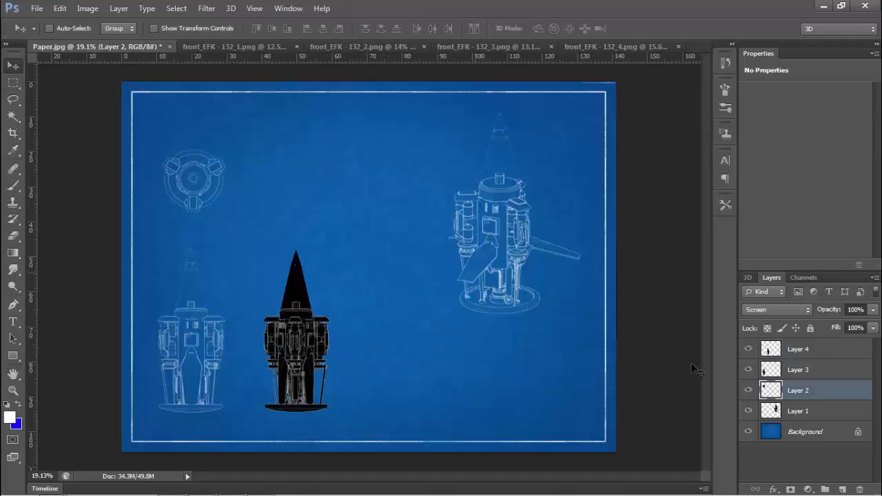
- Move the rear view on Layer 4 slightly further right and set its blend mode to Screen
left_click(798, 349)
left_click_drag(623, 334, 644, 334)
left_click(781, 310)
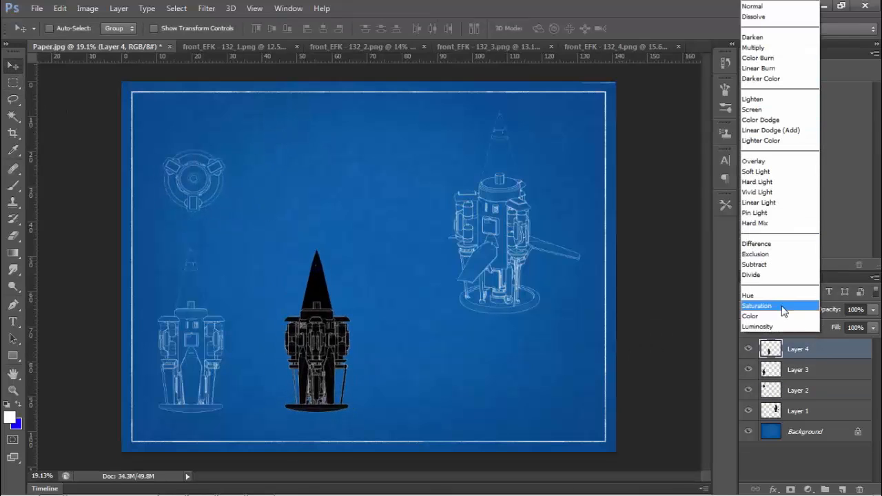
left_click(762, 108)
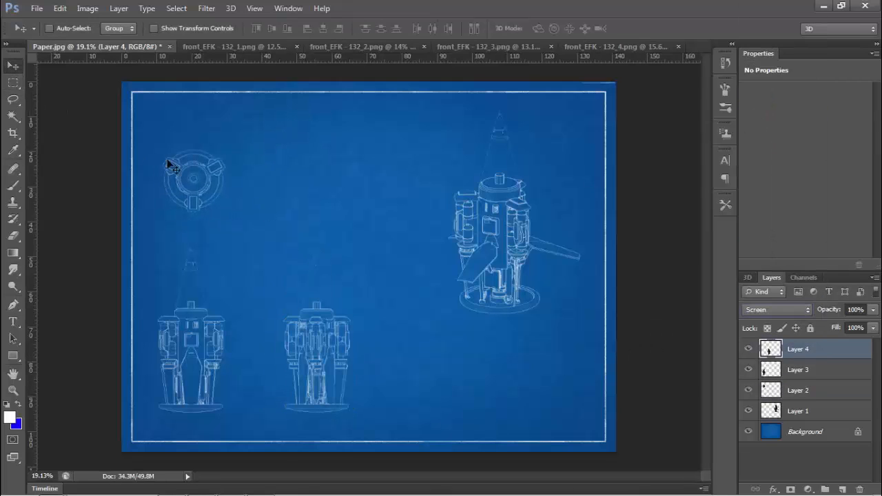
- Examine the rear view's line art up close, including the tanks and panels of its body
left_click(13, 83)
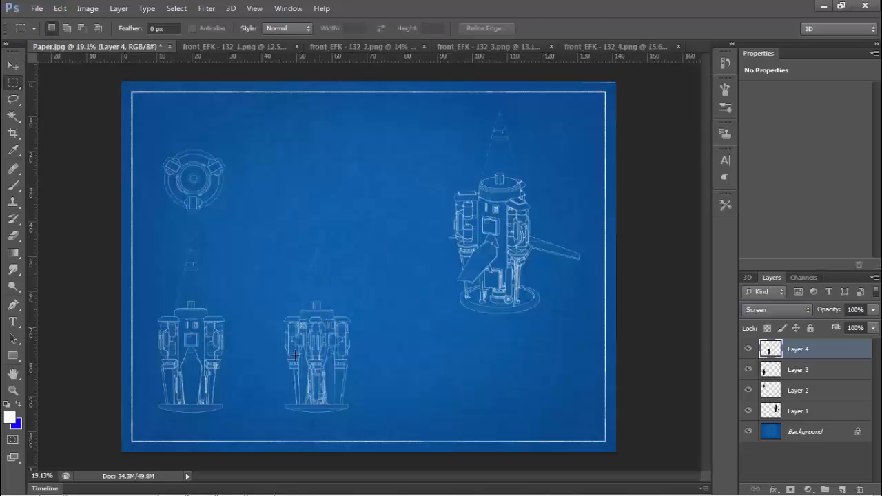
scroll(294, 356, "up", 3)
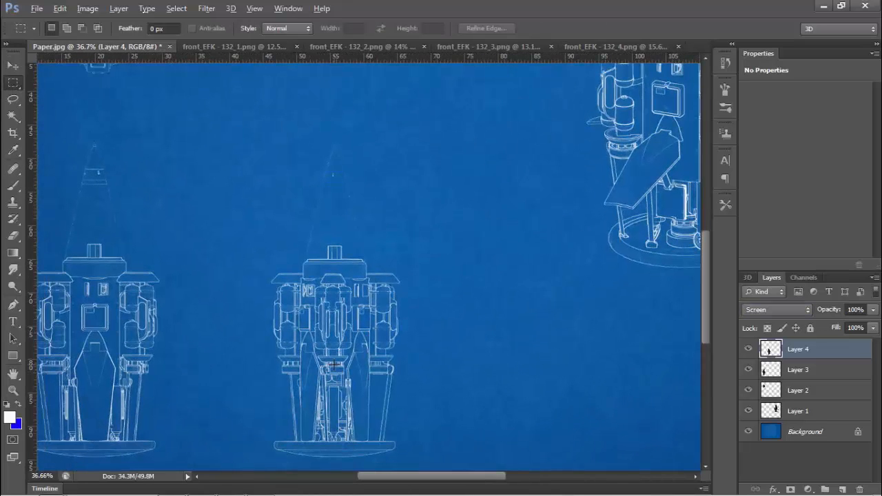
scroll(333, 366, "up", 7)
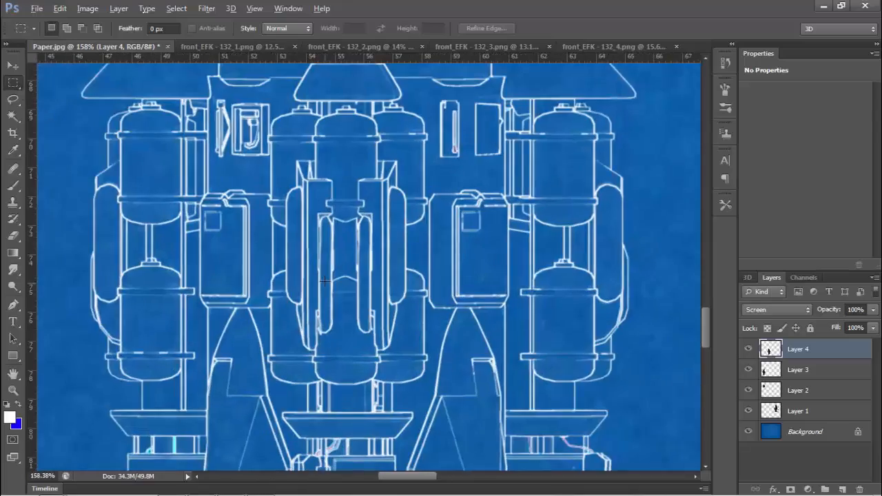
scroll(324, 282, "up", 2)
scroll(320, 206, "down", 6)
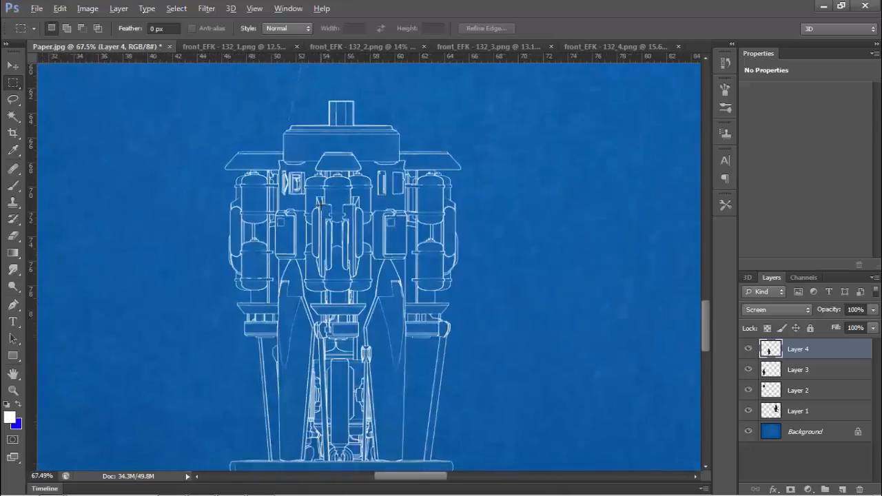
scroll(320, 206, "down", 6)
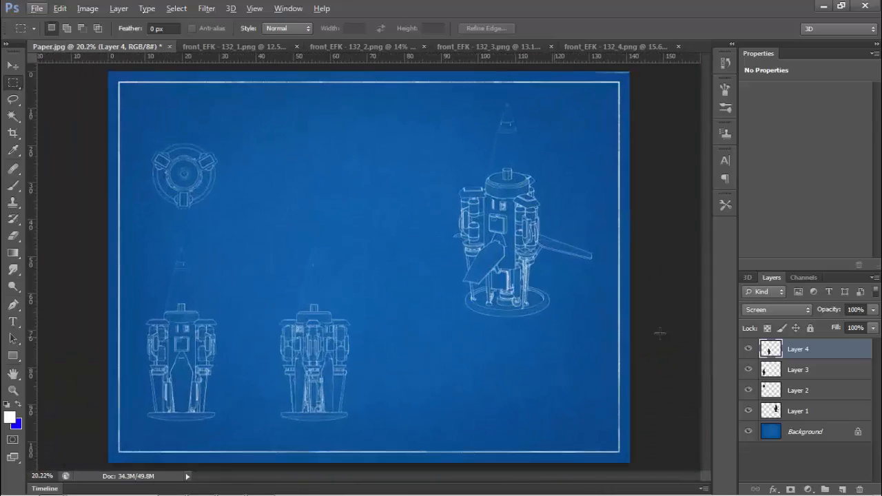
- Enlarge the perspective view on Layer 1 proportionally to about 123% and fit it inside the sheet's upper right border
left_click(822, 374)
left_click(800, 412)
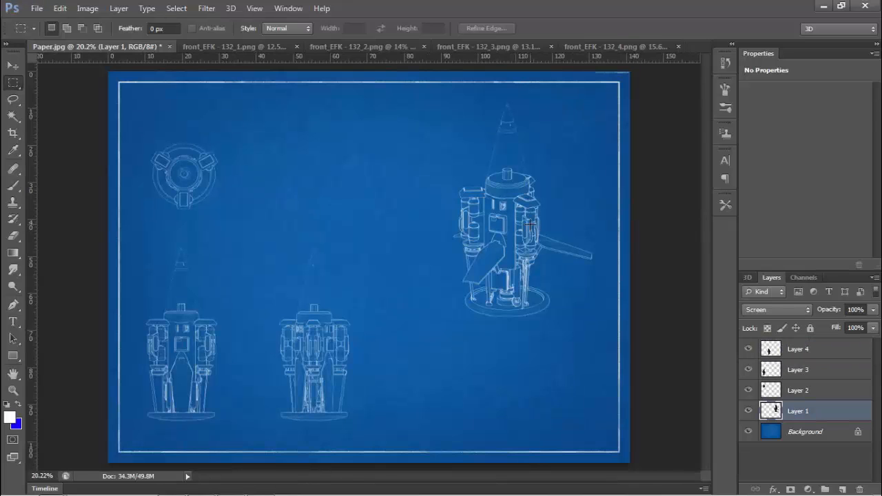
scroll(528, 224, "up", 2)
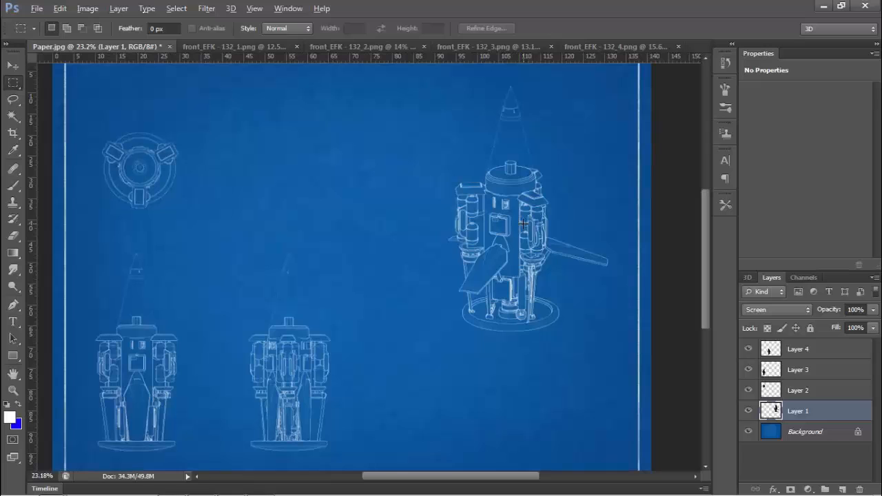
scroll(524, 224, "down", 1)
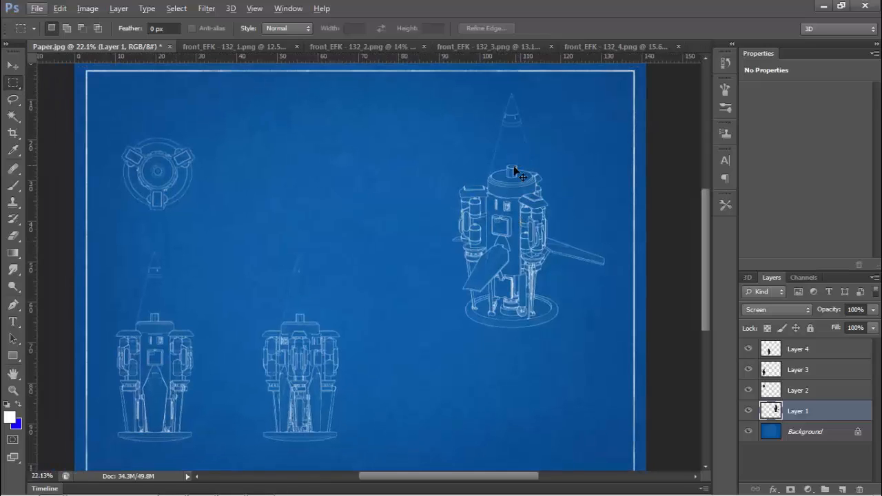
key("ctrl+t")
left_click_drag(452, 324, 410, 390)
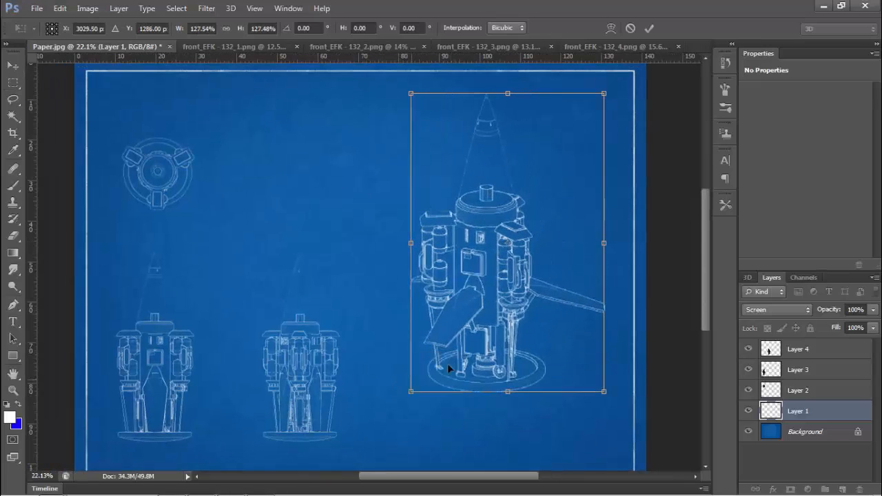
mouse_move(473, 348)
left_mouse_down()
mouse_move(494, 330)
mouse_move(501, 336)
mouse_move(479, 357)
mouse_move(482, 384)
mouse_move(470, 402)
mouse_move(479, 408)
mouse_move(501, 346)
left_mouse_up()
left_click_drag(433, 384, 440, 372)
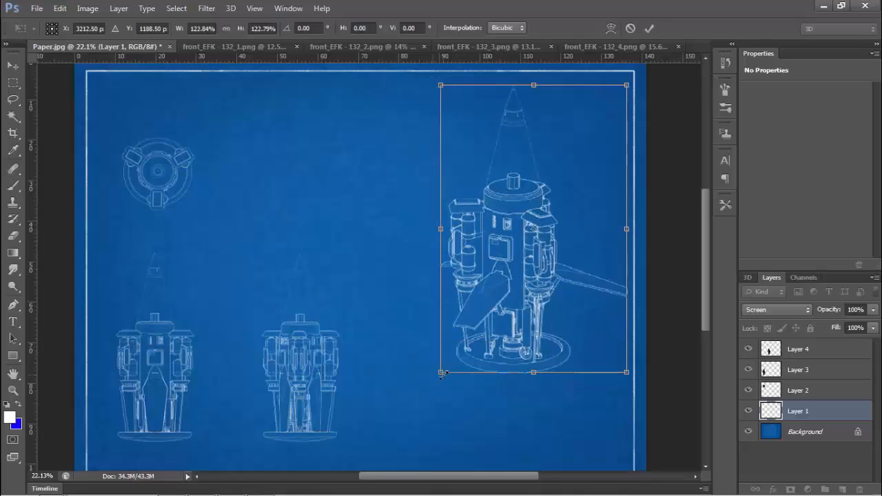
key("Return")
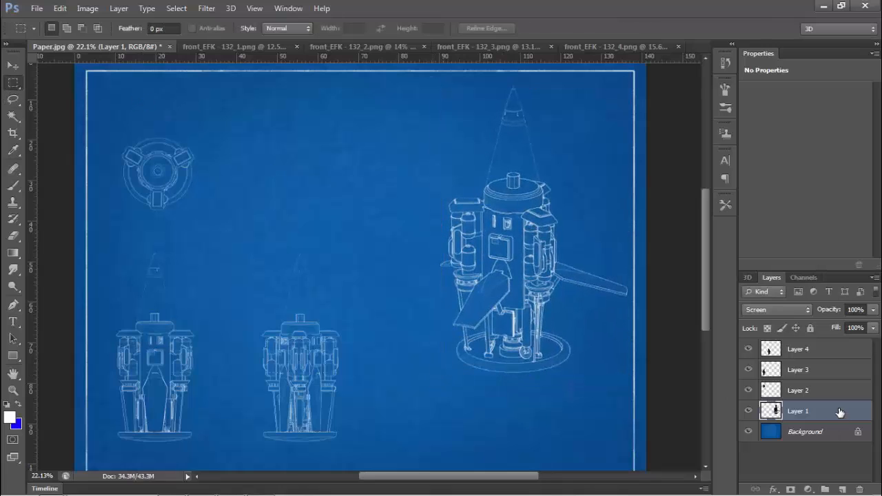
- Strengthen the perspective view's lines with Levels, using input black level 5 and midtone 3.81
key("ctrl+l")
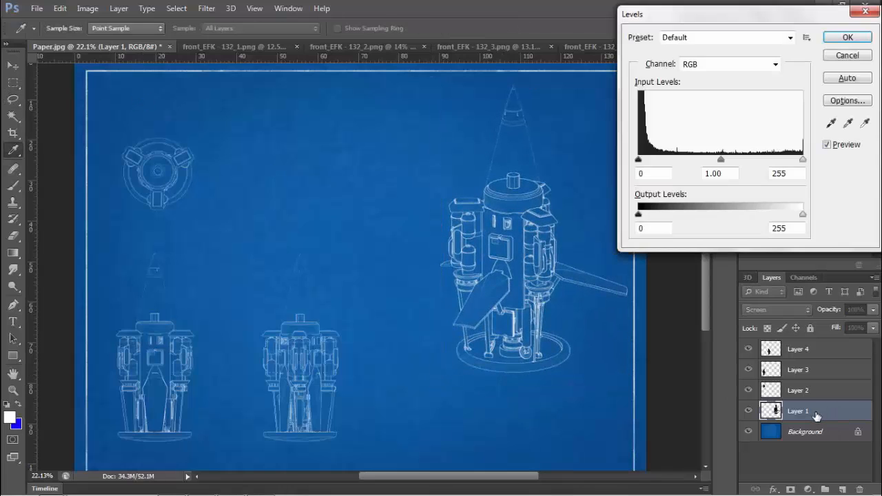
mouse_move(638, 159)
left_mouse_down()
mouse_move(700, 160)
mouse_move(688, 170)
mouse_move(648, 171)
mouse_move(755, 169)
mouse_move(785, 159)
mouse_move(817, 169)
mouse_move(624, 159)
left_mouse_up()
left_click_drag(720, 160, 643, 163)
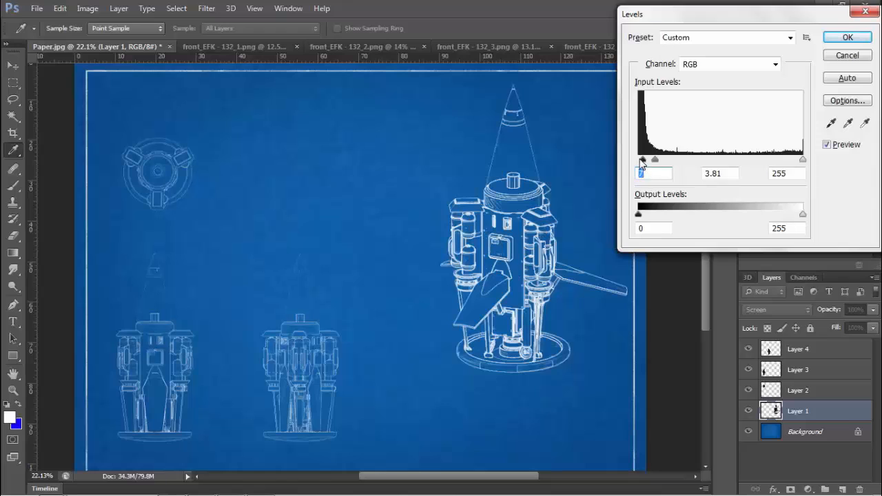
left_click_drag(645, 163, 643, 163)
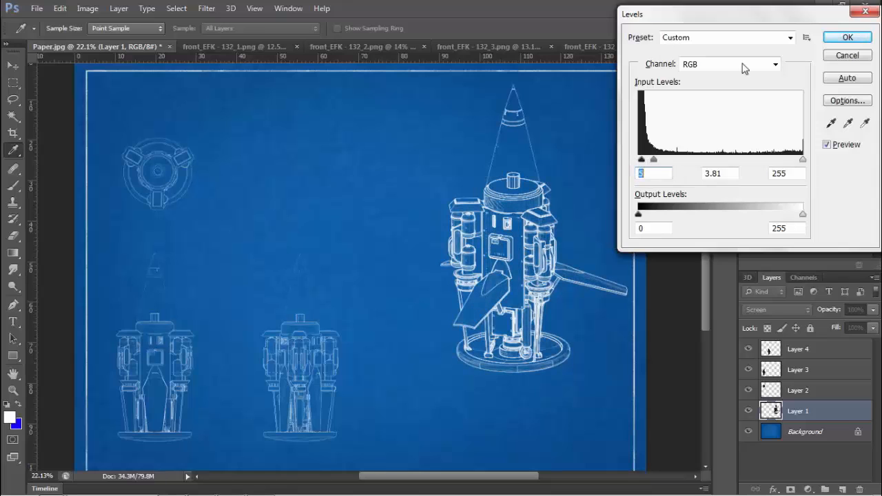
left_click(832, 38)
- Move the perspective view slightly down and to the left, leaving more space between it and the sheet's border
key("v")
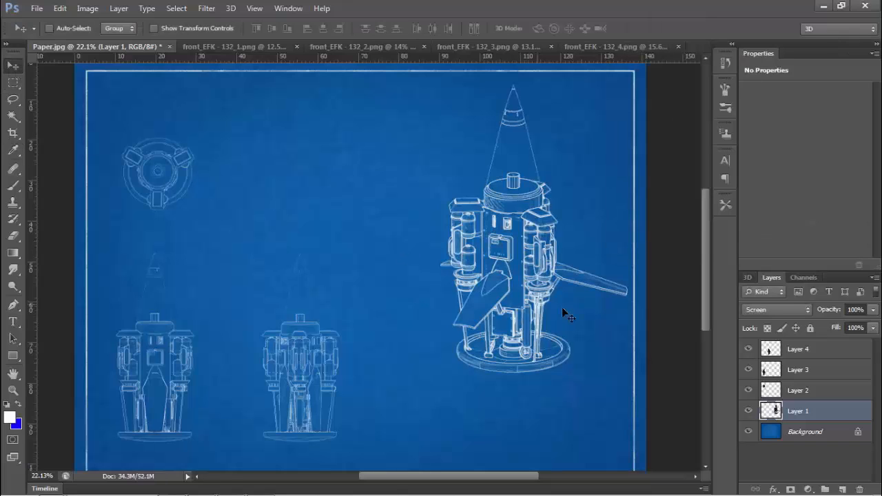
mouse_move(562, 308)
left_mouse_down()
mouse_move(561, 325)
mouse_move(569, 299)
left_mouse_up()
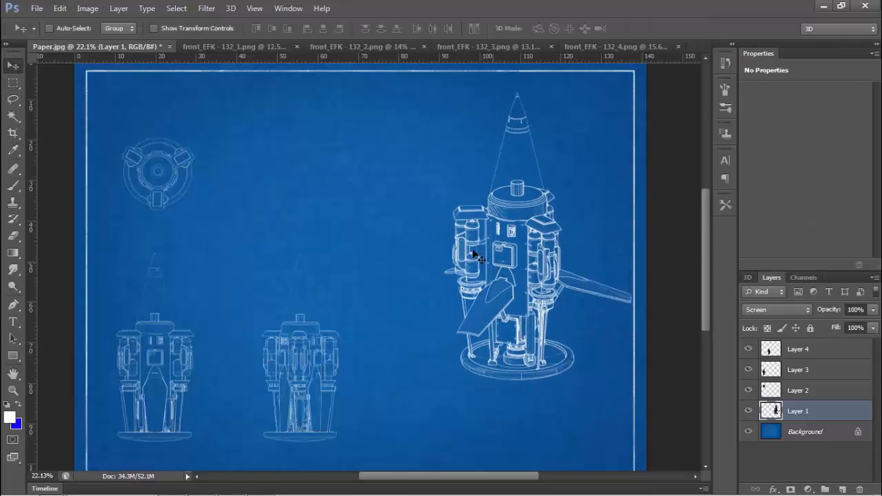
left_click(13, 83)
key("v")
left_click_drag(483, 207, 481, 220)
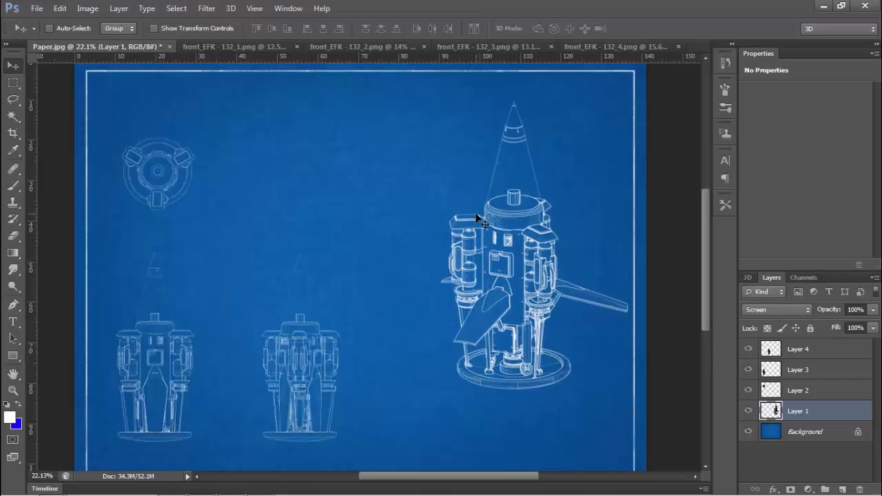
left_click_drag(529, 269, 501, 263)
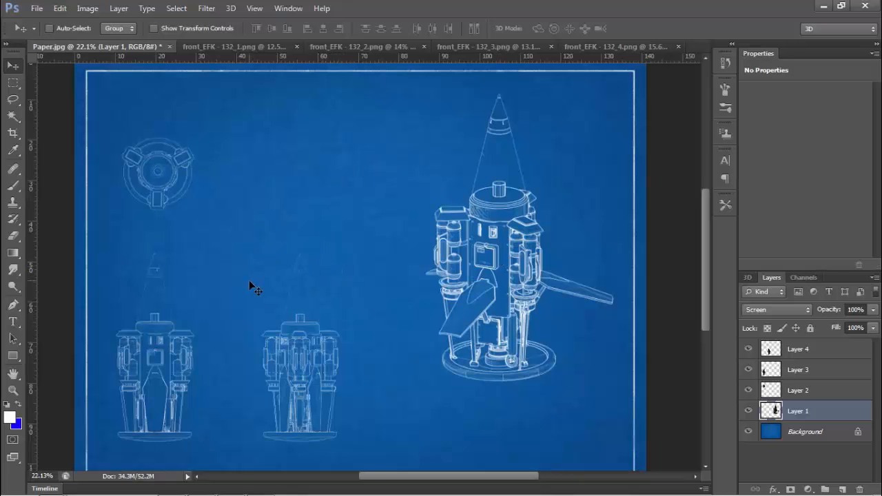
left_click_drag(249, 280, 478, 278)
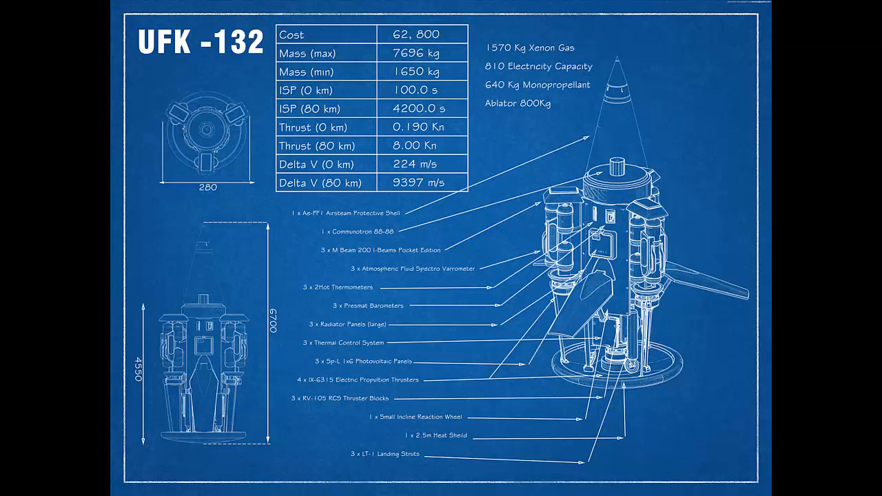